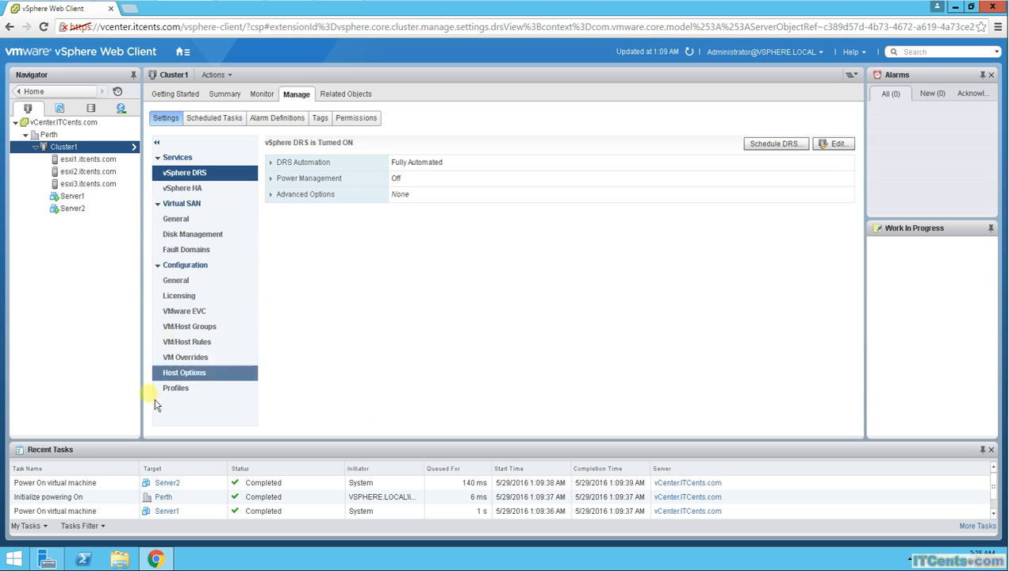
# Step: Start adding VM overrides for Cluster1 and include the virtual machines Server1 and Server2
pyautogui.click(186, 359)
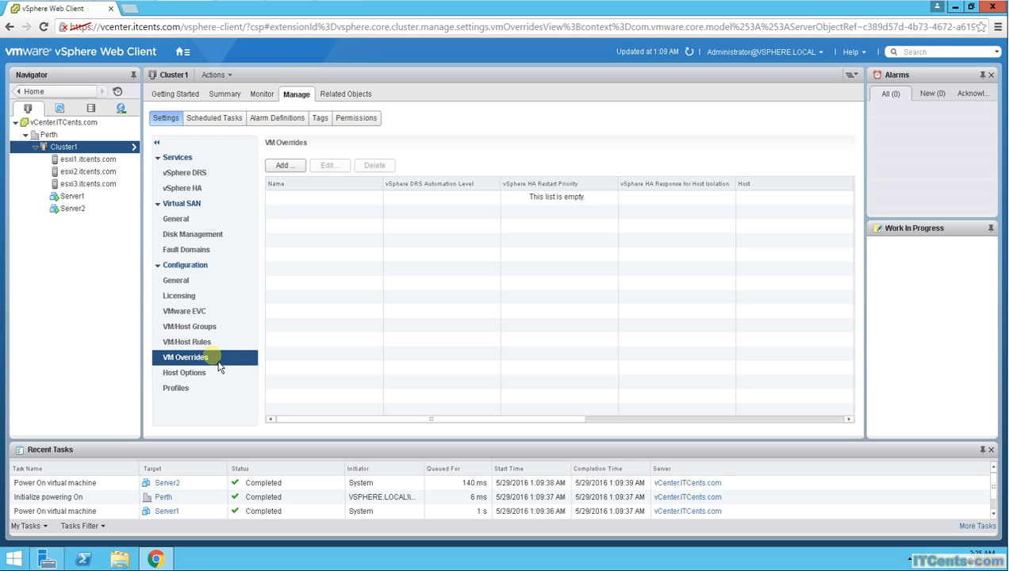
pyautogui.click(297, 169)
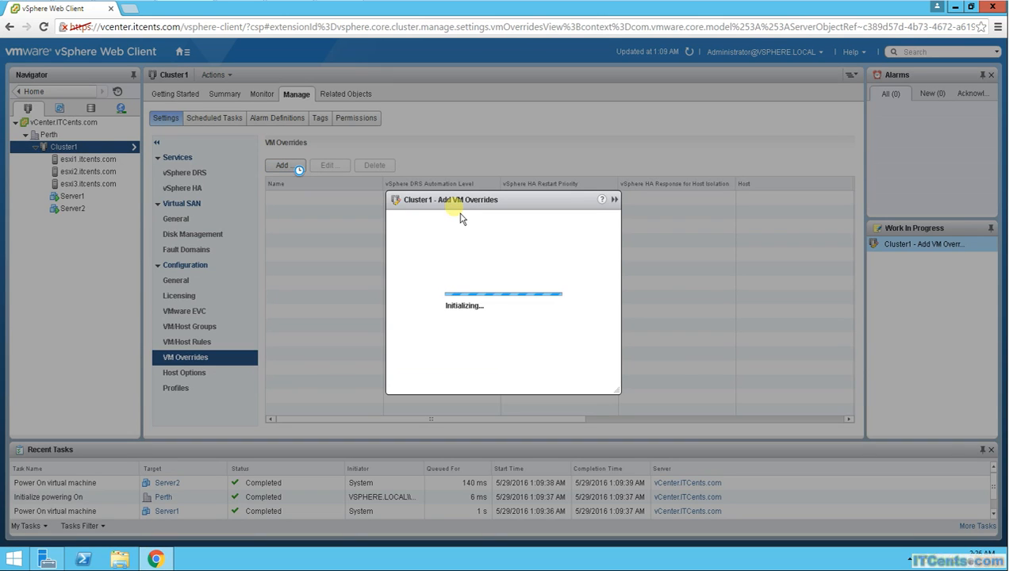
pyautogui.moveTo(453, 150); pyautogui.dragTo(425, 122)
pyautogui.click(313, 143)
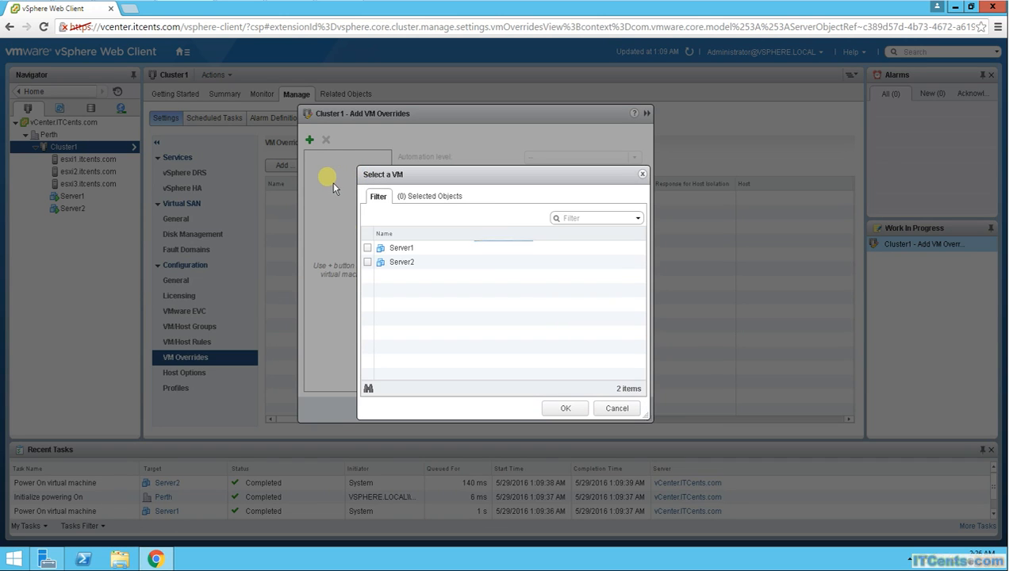
pyautogui.click(367, 247)
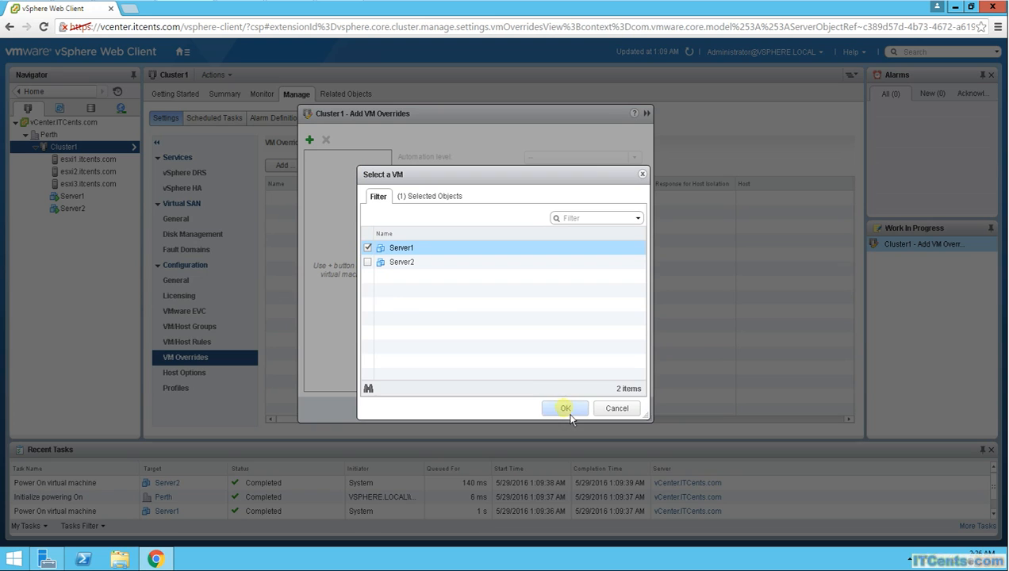
pyautogui.click(368, 262)
pyautogui.click(577, 410)
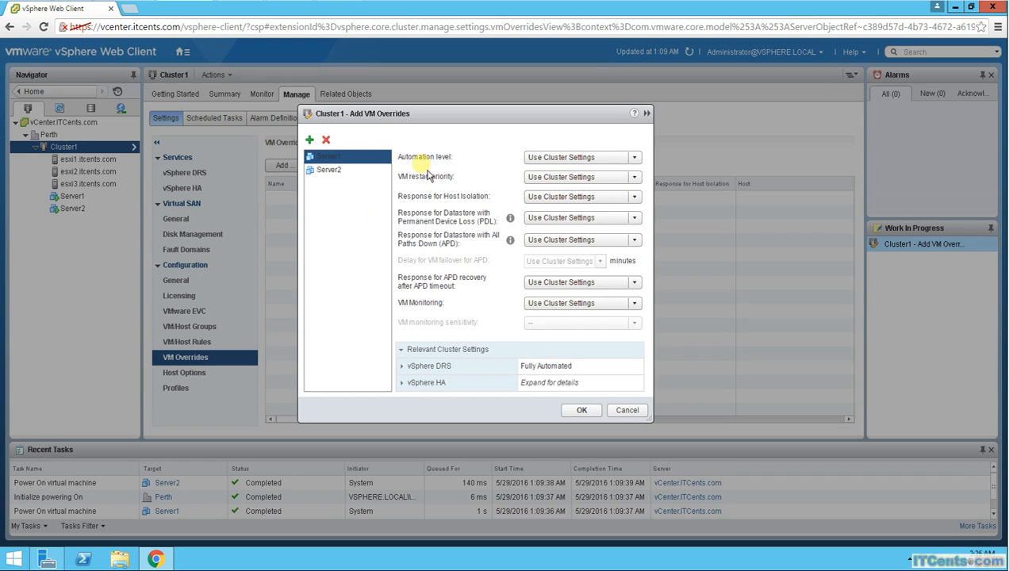
# Step: Look over the automation level choices and set the VM restart priority override to High
pyautogui.click(637, 158)
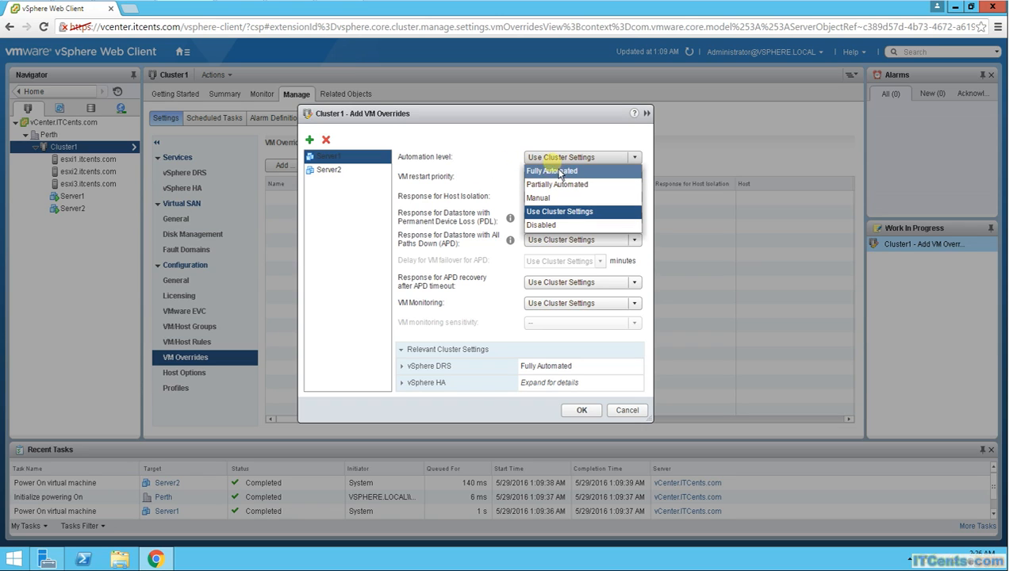
pyautogui.click(508, 141)
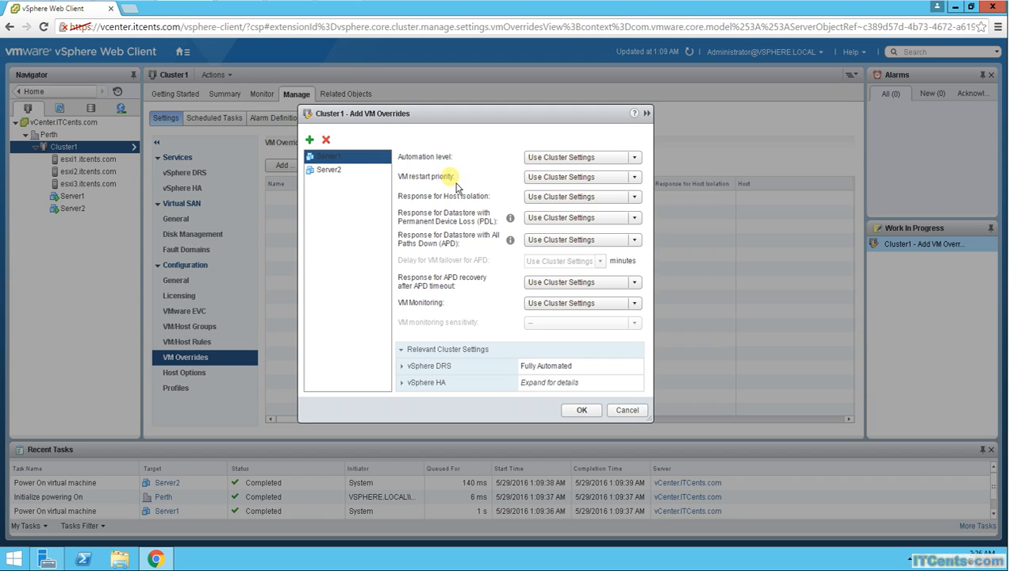
pyautogui.click(635, 178)
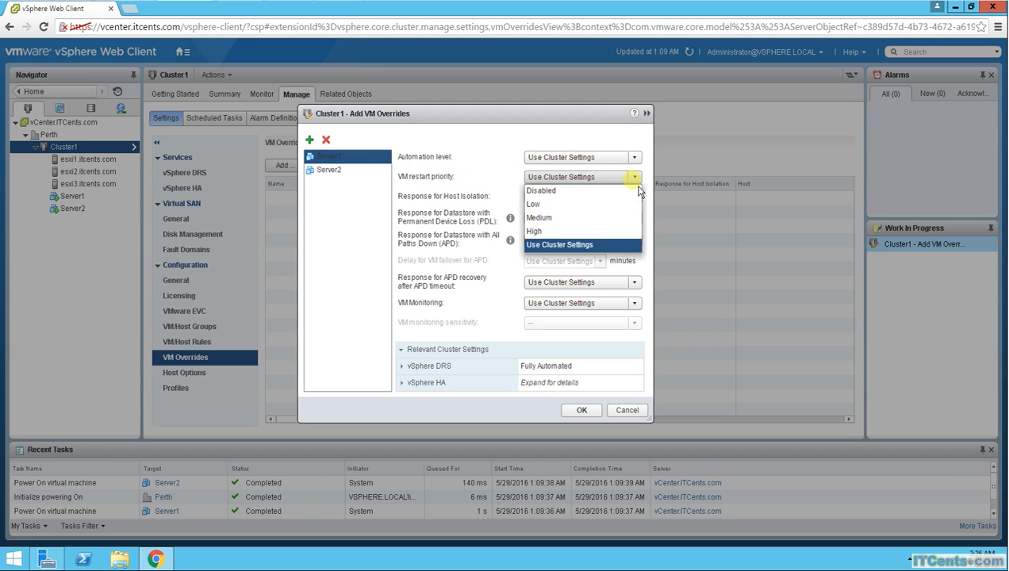
pyautogui.click(530, 231)
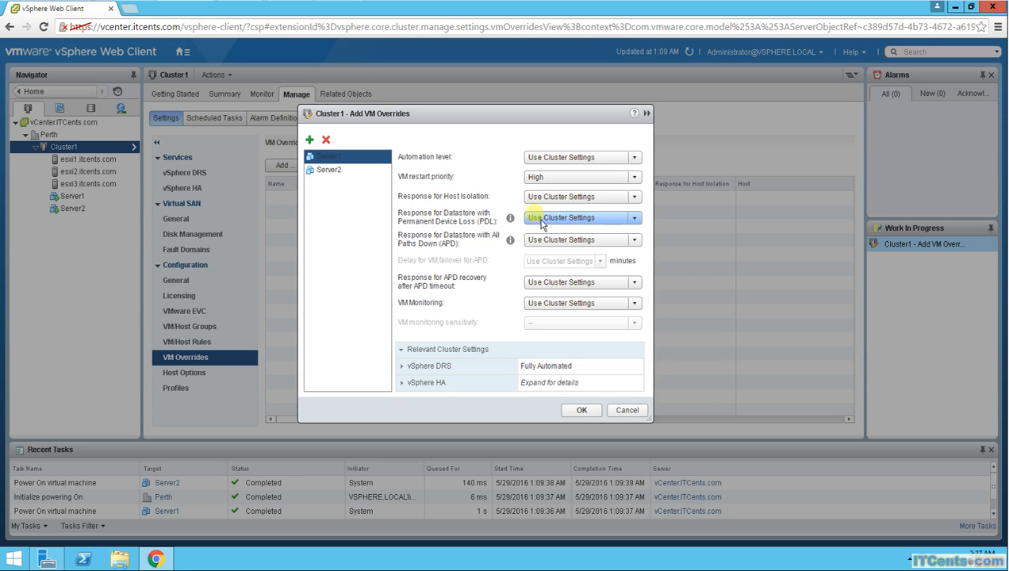
# Step: Check the host isolation responses and set the datastore Permanent Device Loss response to Power off and restart VMs
pyautogui.click(634, 197)
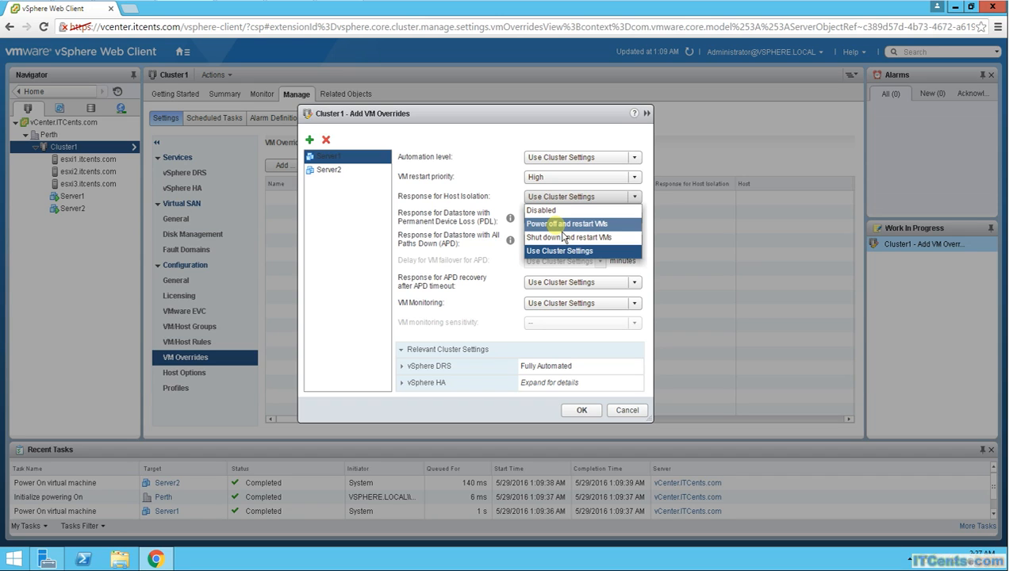
pyautogui.click(436, 235)
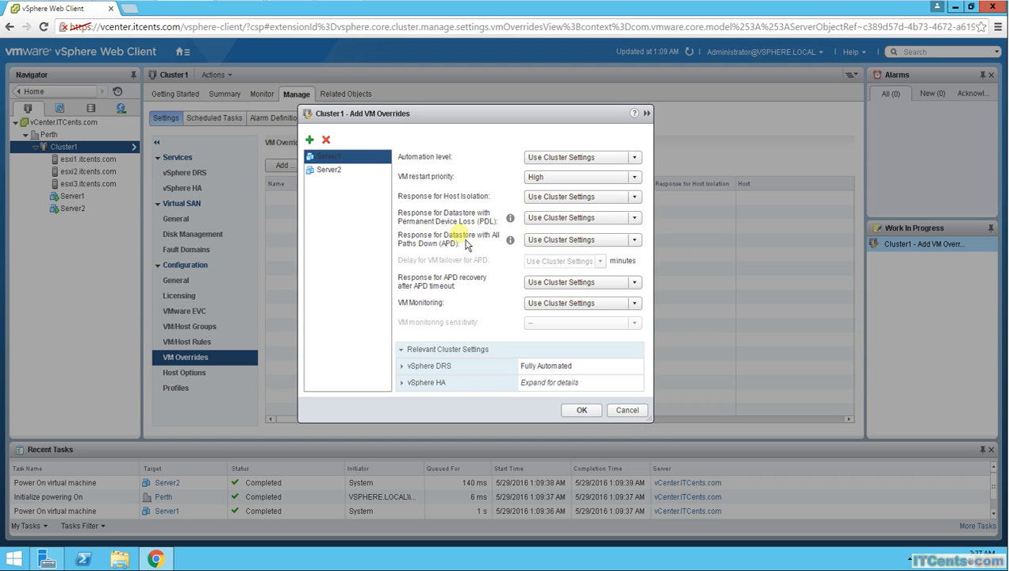
pyautogui.click(635, 218)
pyautogui.click(579, 273)
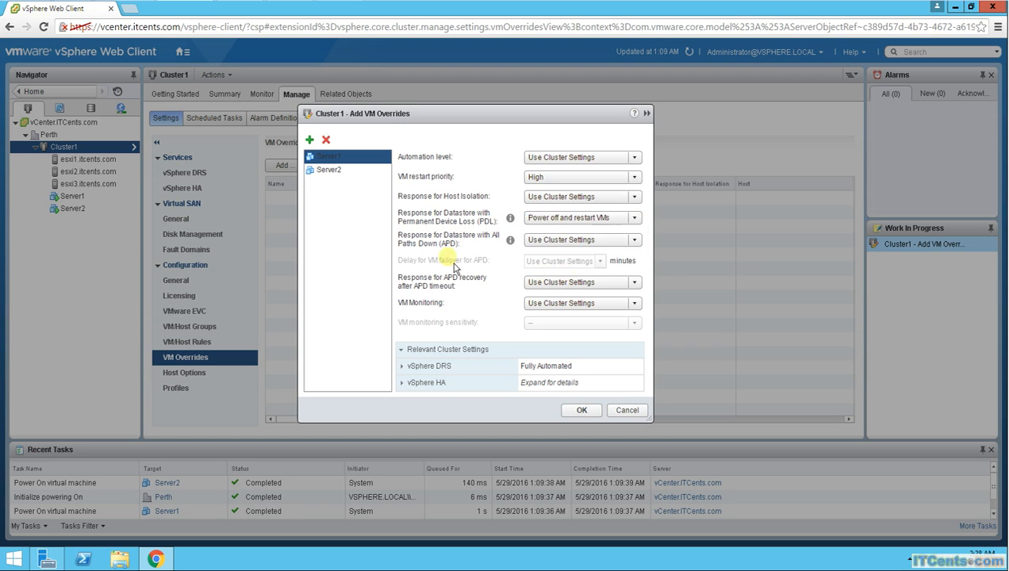
# Step: Examine the available override responses for datastore All Paths Down and Permanent Device Loss
pyautogui.click(635, 240)
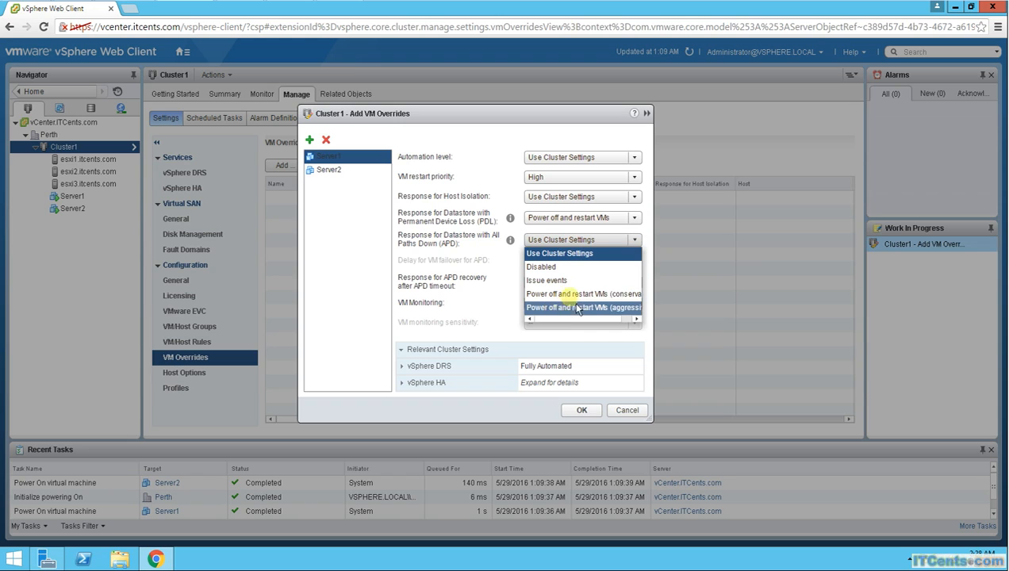
pyautogui.click(462, 262)
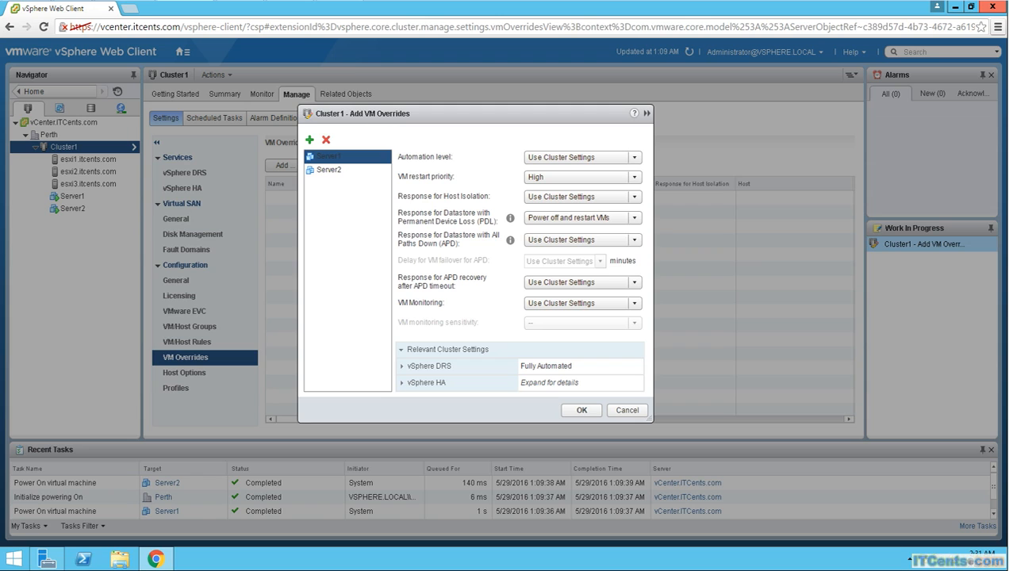
pyautogui.click(635, 240)
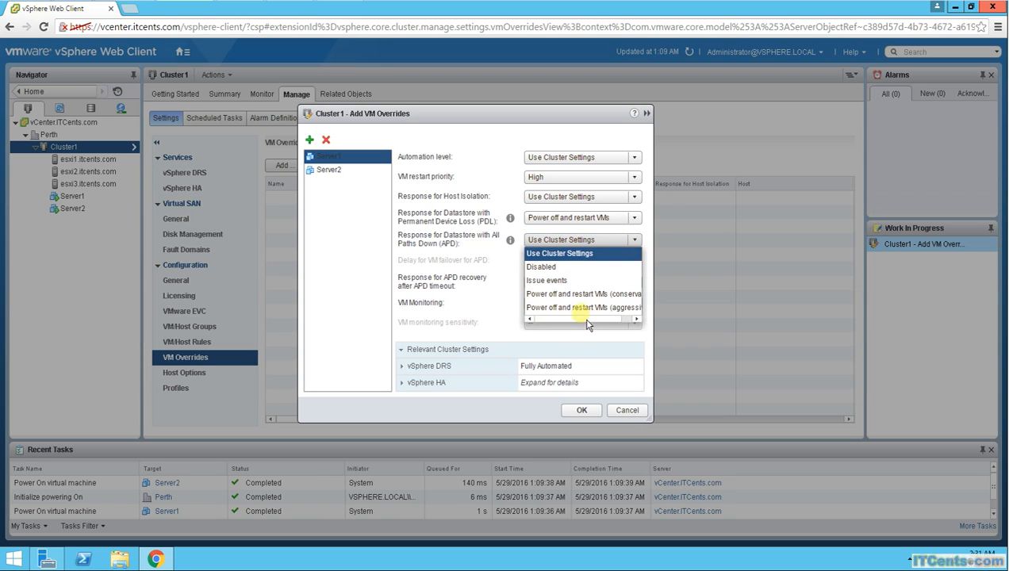
pyautogui.click(611, 218)
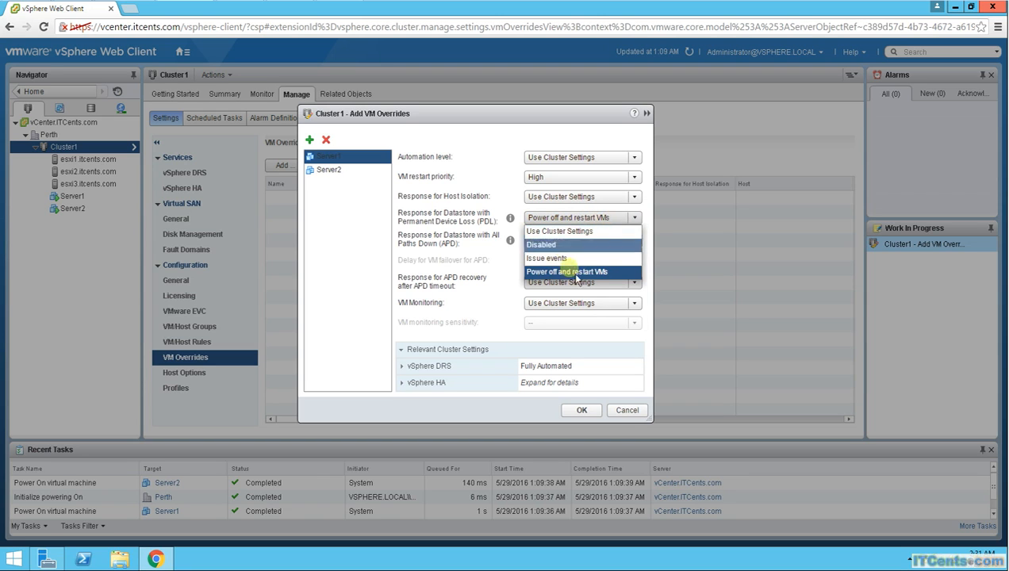
pyautogui.click(502, 131)
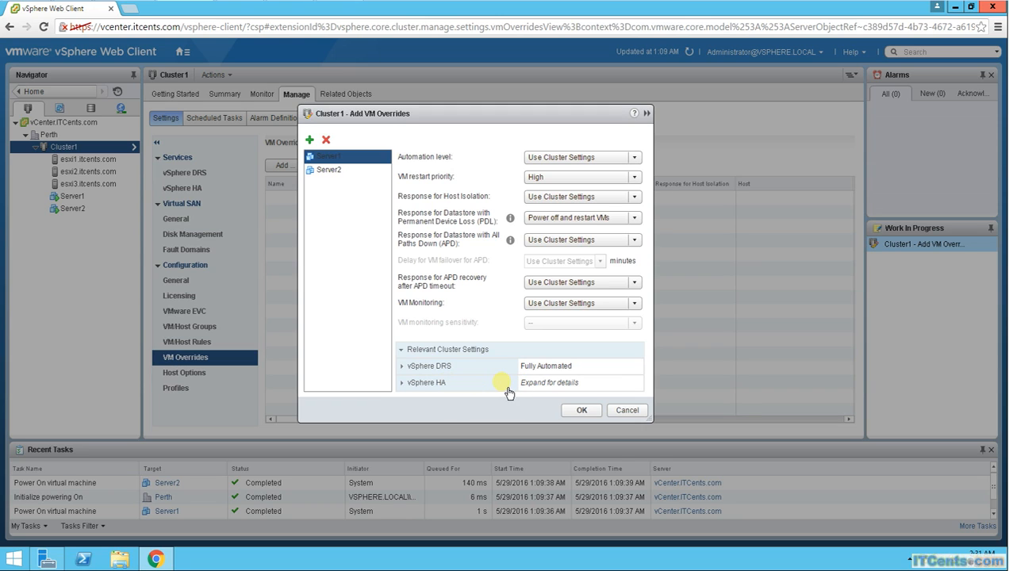
# Step: Compare the override settings of Server1 and Server2, and discard the new VM overrides
pyautogui.click(321, 170)
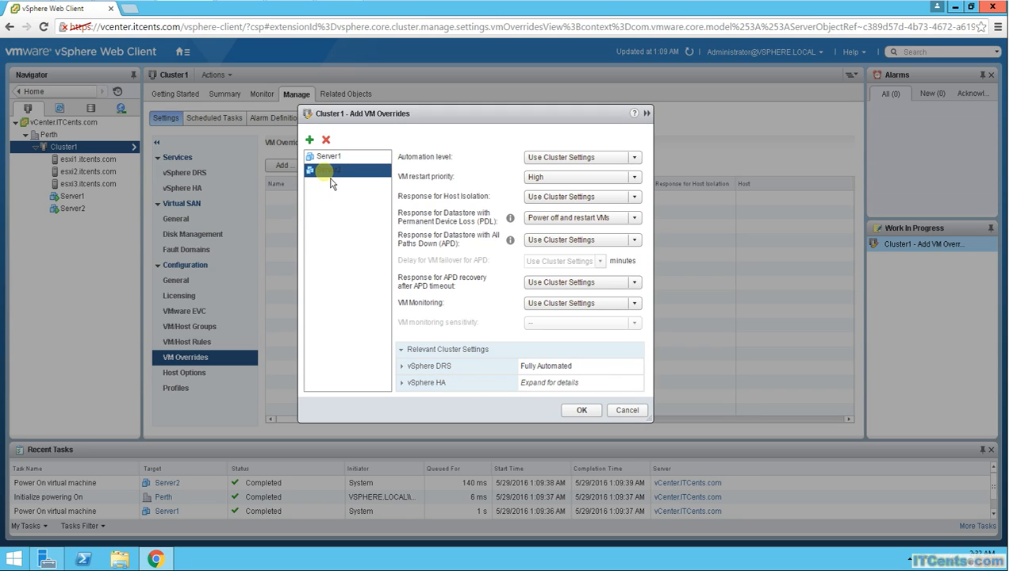
pyautogui.click(330, 159)
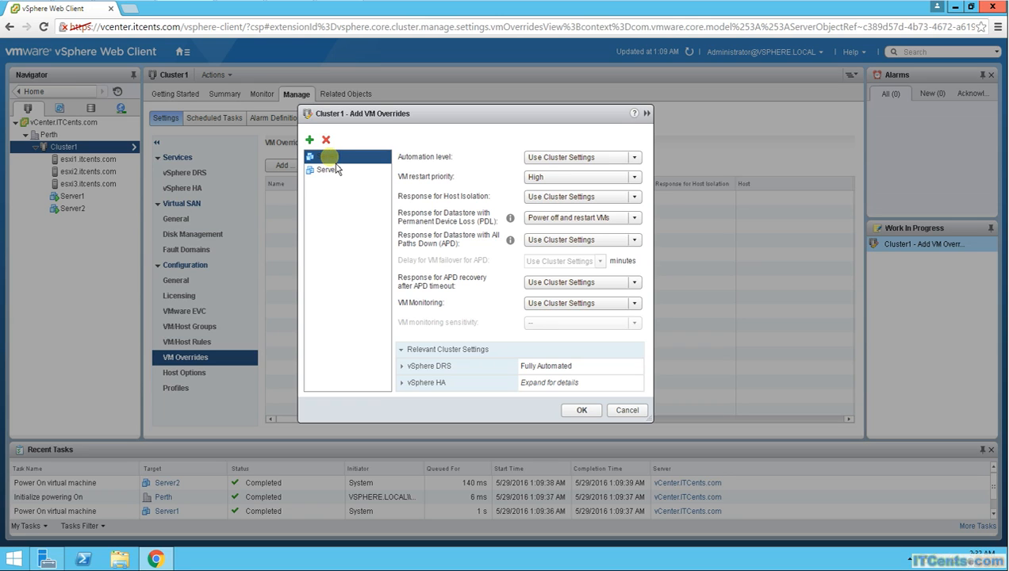
pyautogui.click(334, 174)
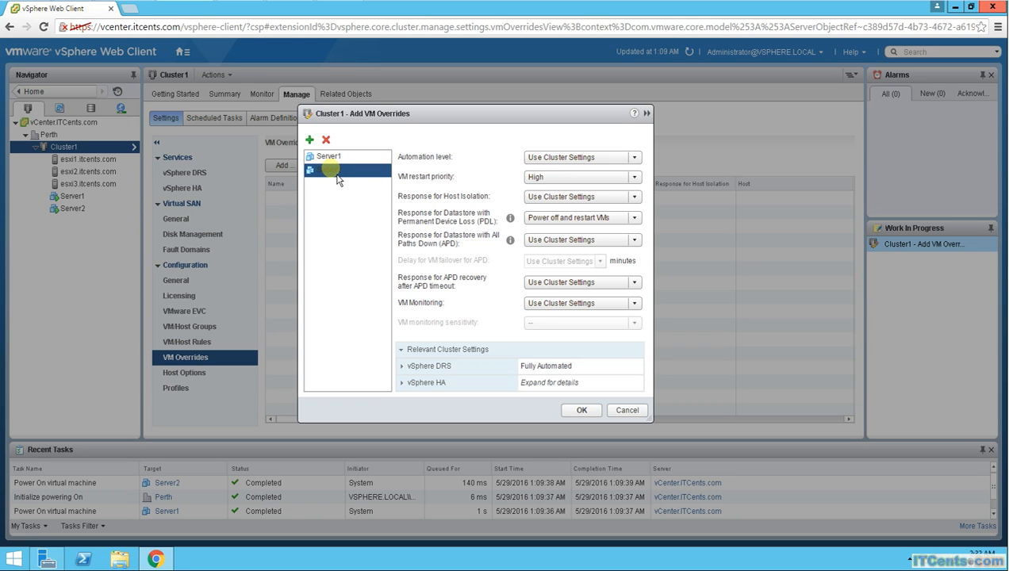
pyautogui.click(326, 157)
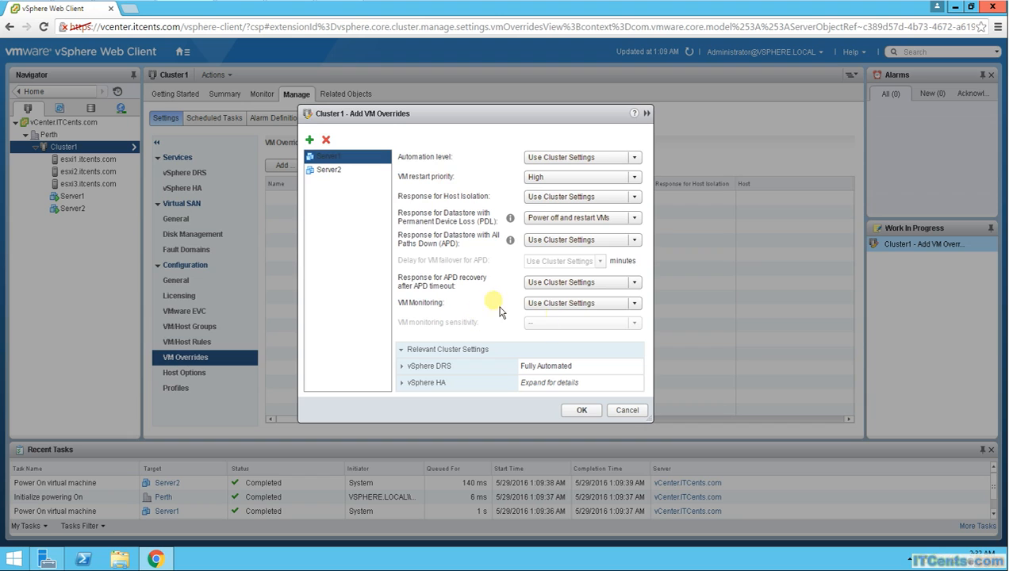
pyautogui.keyDown('ctrl'); pyautogui.click(326, 169); pyautogui.keyUp('ctrl')
pyautogui.click(327, 170)
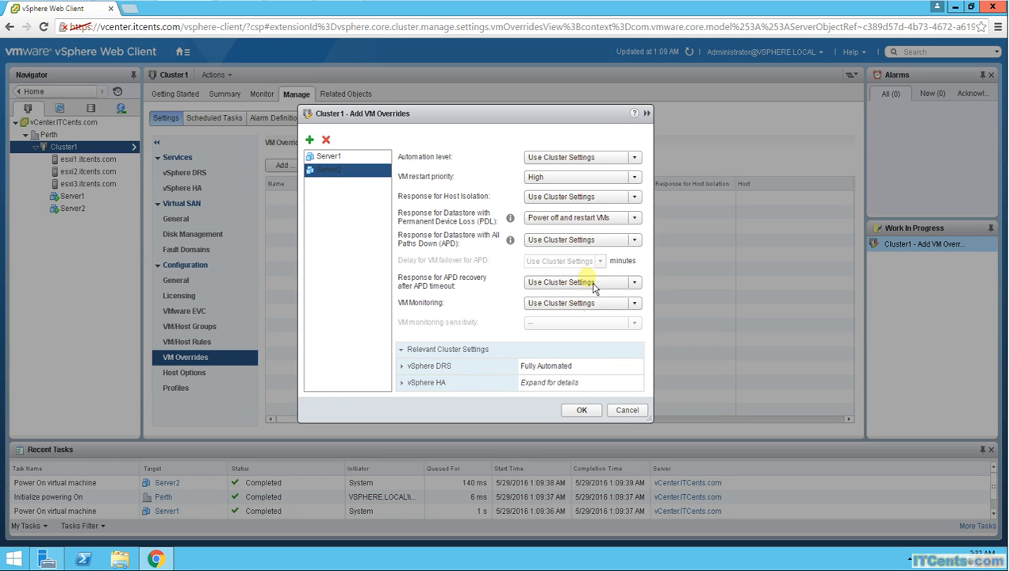
pyautogui.click(633, 413)
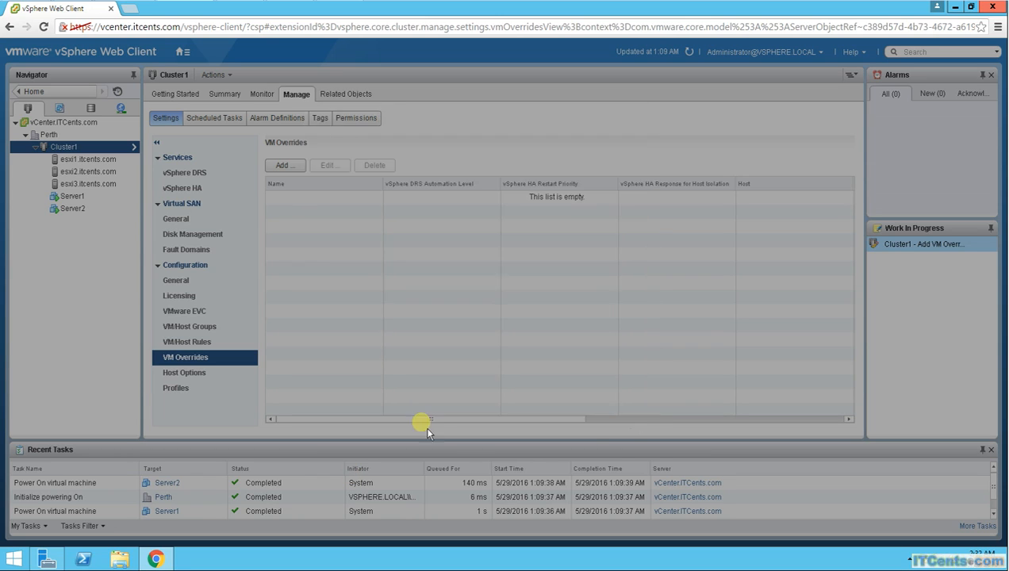
# Step: Start a new VM/Host rule for Cluster1 named Test with Server1 and Server2 as members
pyautogui.click(194, 344)
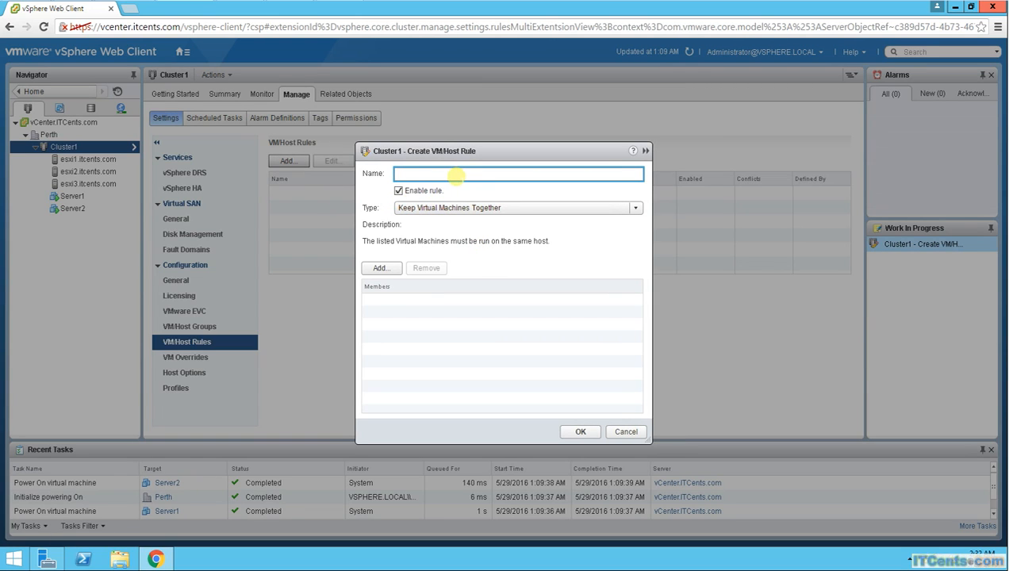
pyautogui.write('Test')
pyautogui.click(381, 268)
pyautogui.click(367, 248)
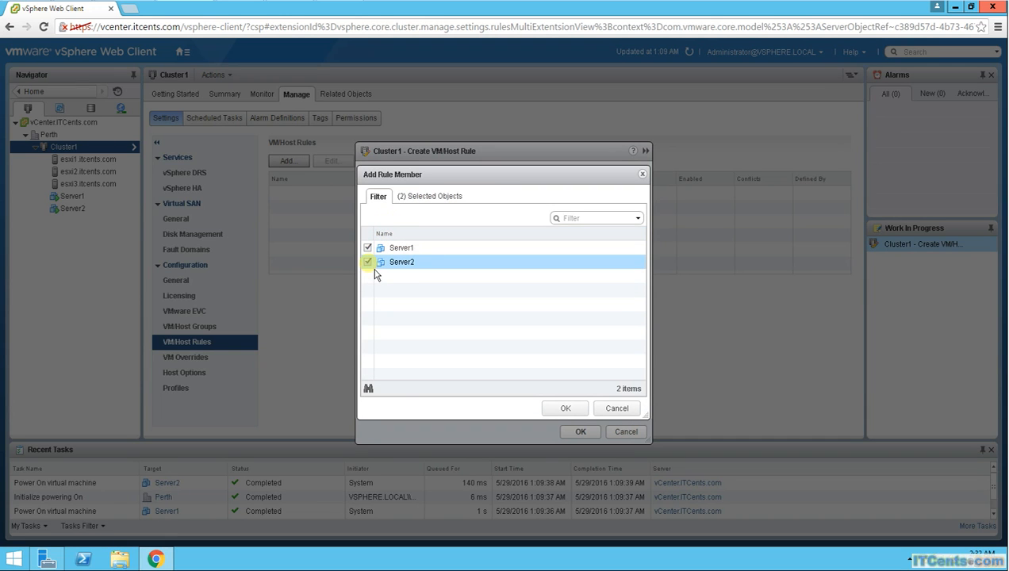
pyautogui.click(576, 407)
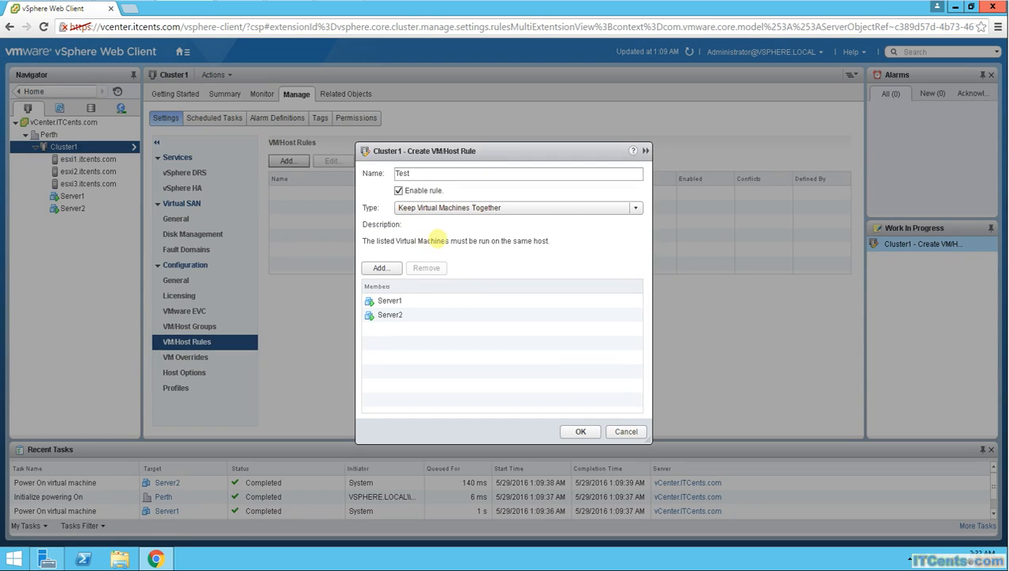
# Step: Try the rule type Separate Virtual Machines and switch it to Virtual Machines to Hosts
pyautogui.click(635, 207)
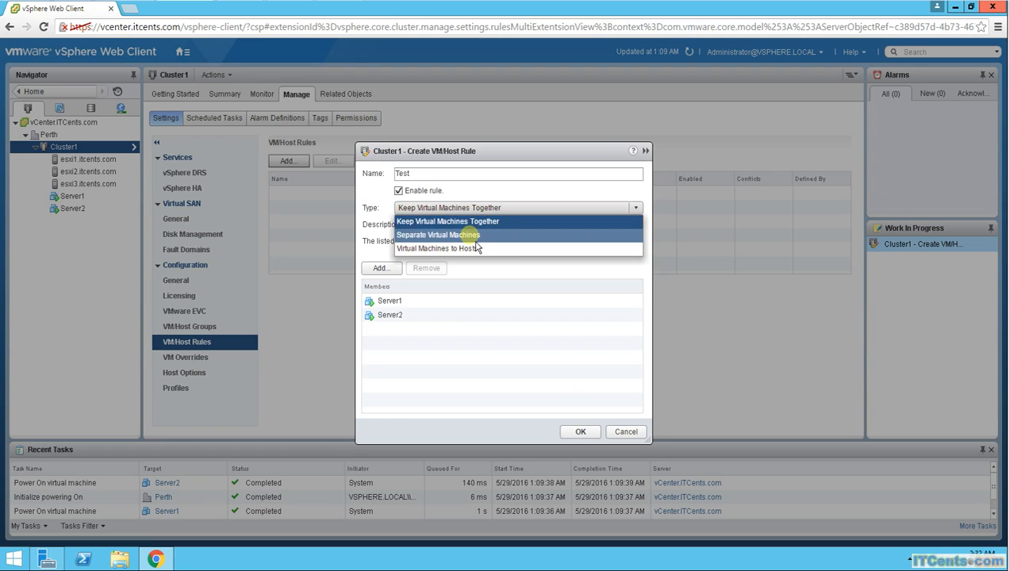
pyautogui.click(444, 235)
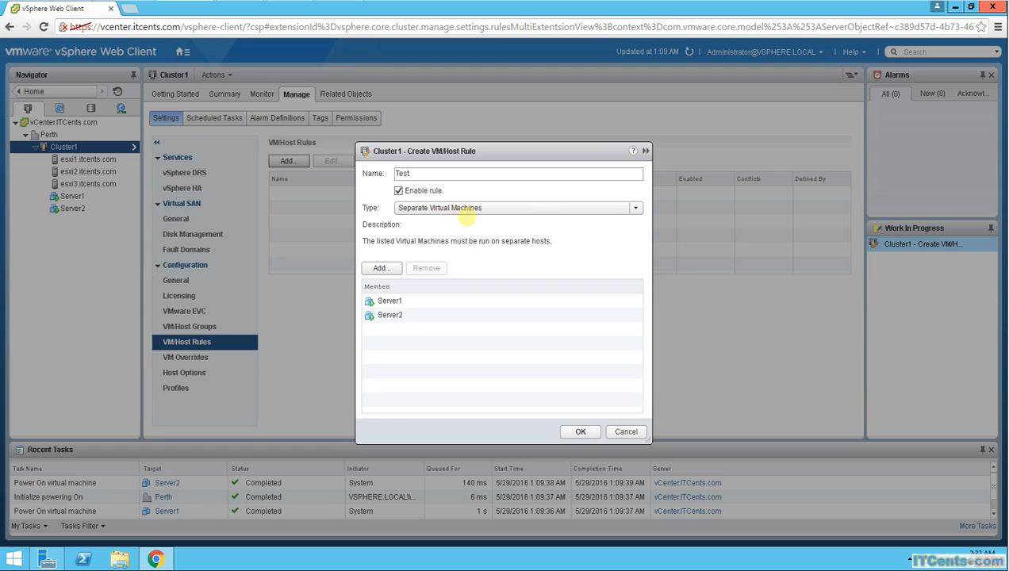
pyautogui.click(636, 208)
pyautogui.click(465, 248)
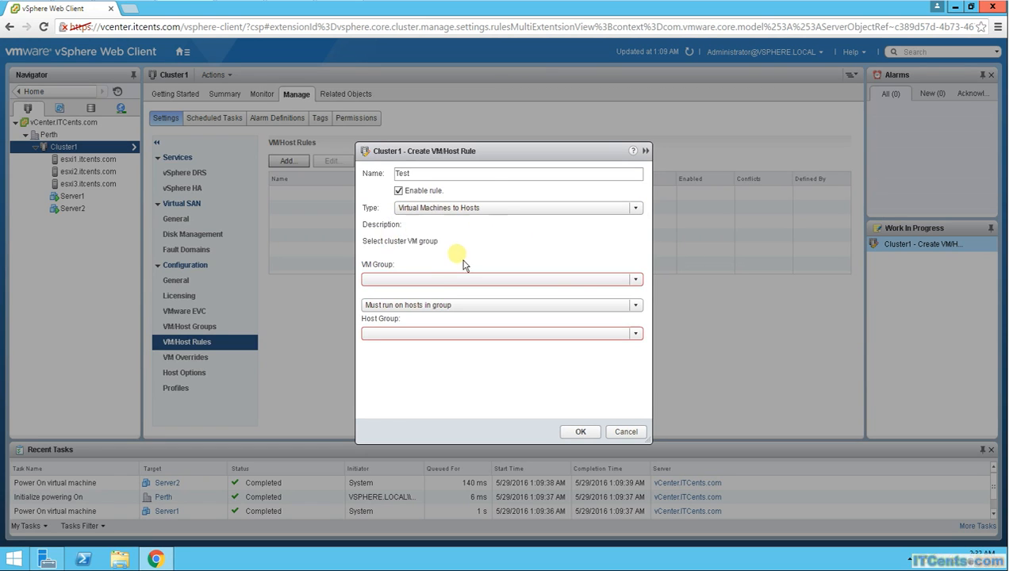
# Step: Examine the VM group, run condition and host group choices of the Virtual Machines to Hosts rule
pyautogui.click(636, 280)
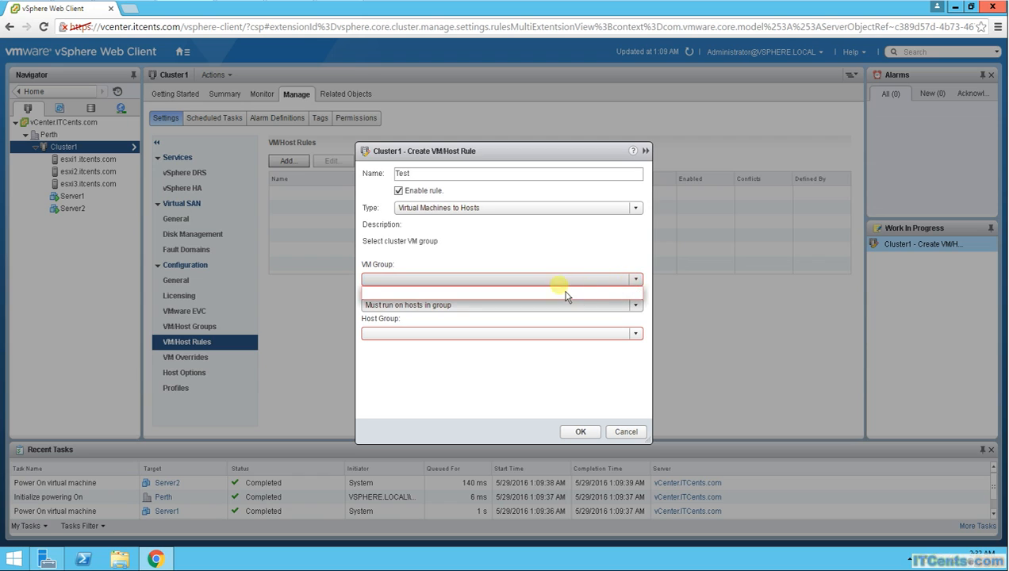
pyautogui.click(557, 260)
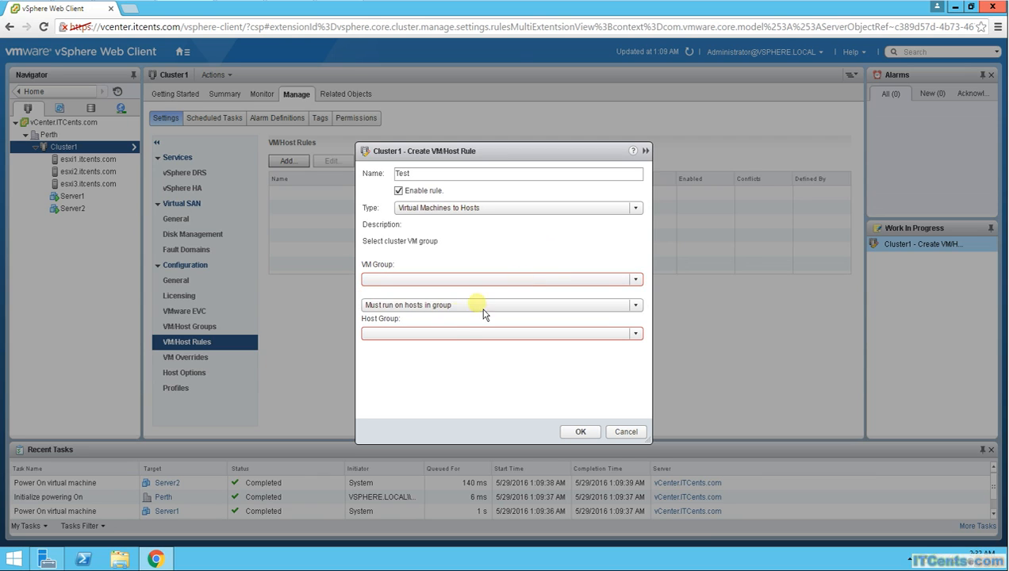
pyautogui.click(426, 309)
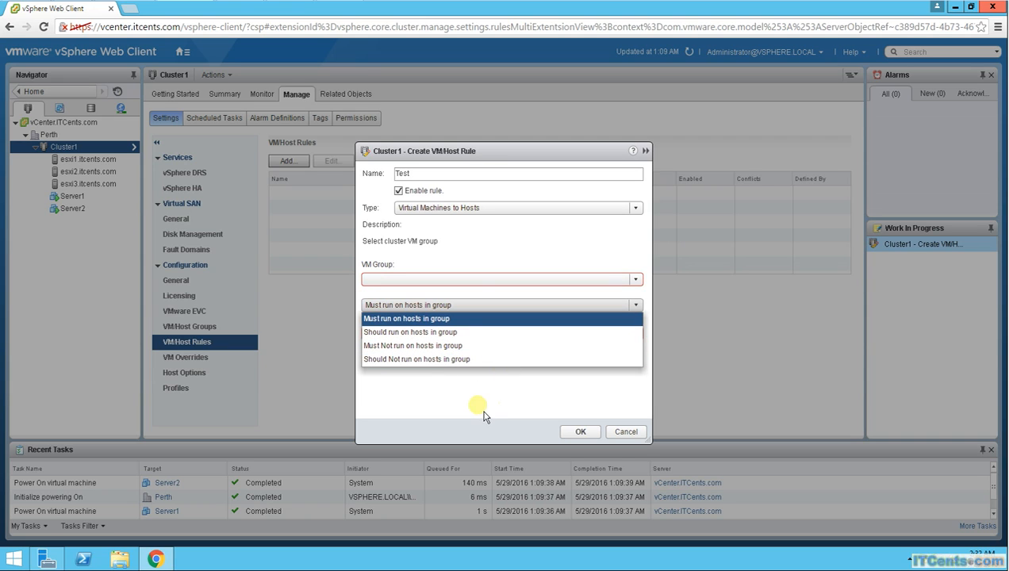
pyautogui.click(401, 313)
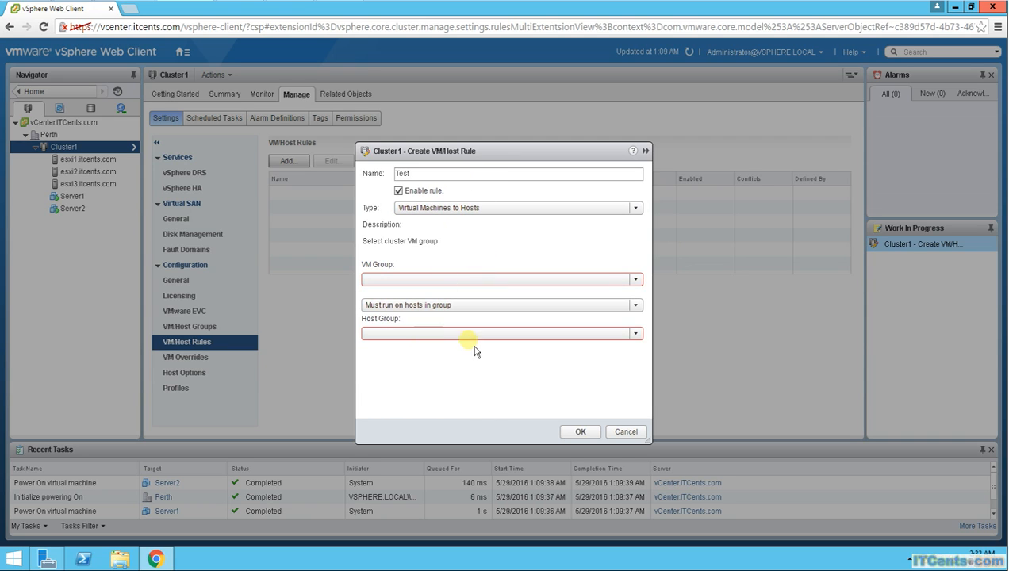
pyautogui.click(472, 338)
pyautogui.click(461, 269)
# Step: Set the Test rule's type to Separate Virtual Machines
pyautogui.click(453, 210)
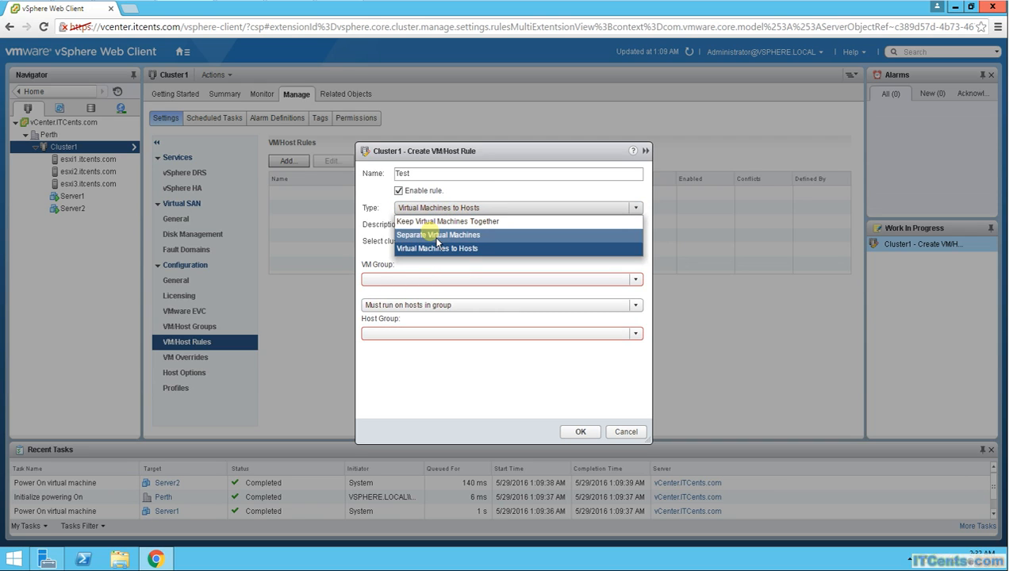
pyautogui.click(431, 234)
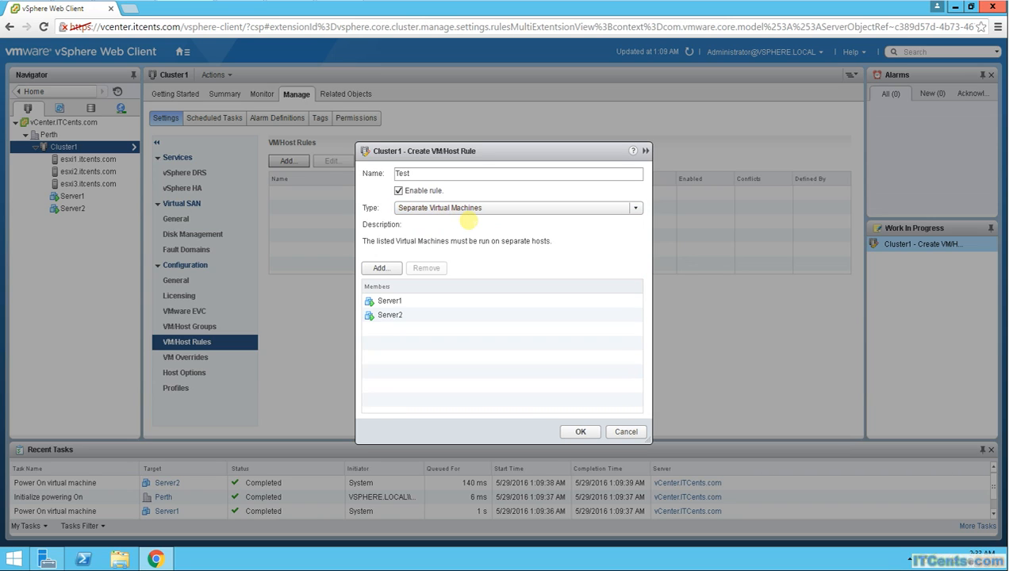
# Step: Point out the Server1 and Server2 members of the Test rule and discard the rule without creating it
pyautogui.click(390, 301)
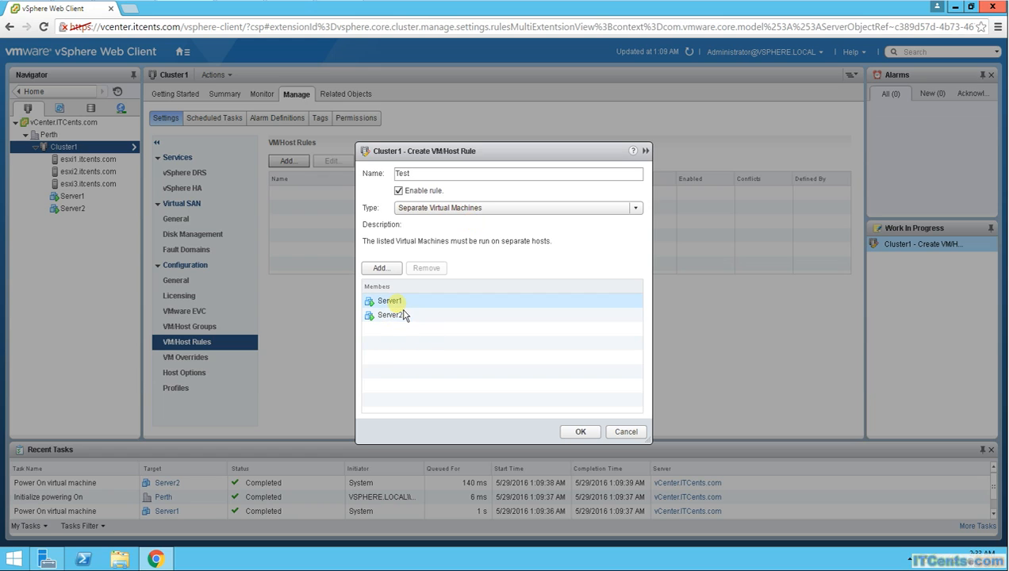
pyautogui.click(406, 316)
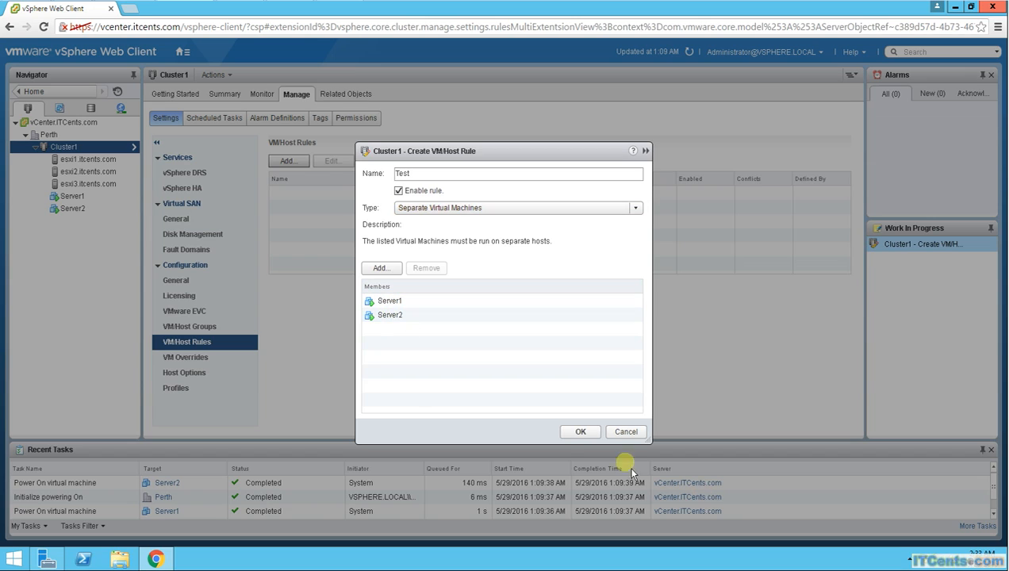
pyautogui.click(626, 434)
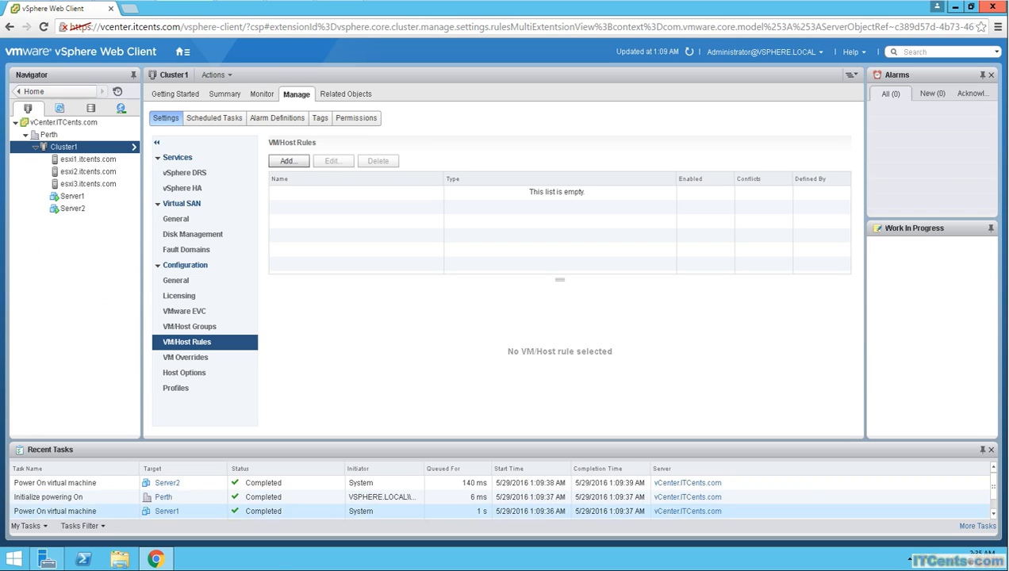
# Step: Switch to Firefox with the VMware KB article comparing VMware HA 4.x and vSphere HA 5.x, and shrink its window
pyautogui.moveTo(355, 569)
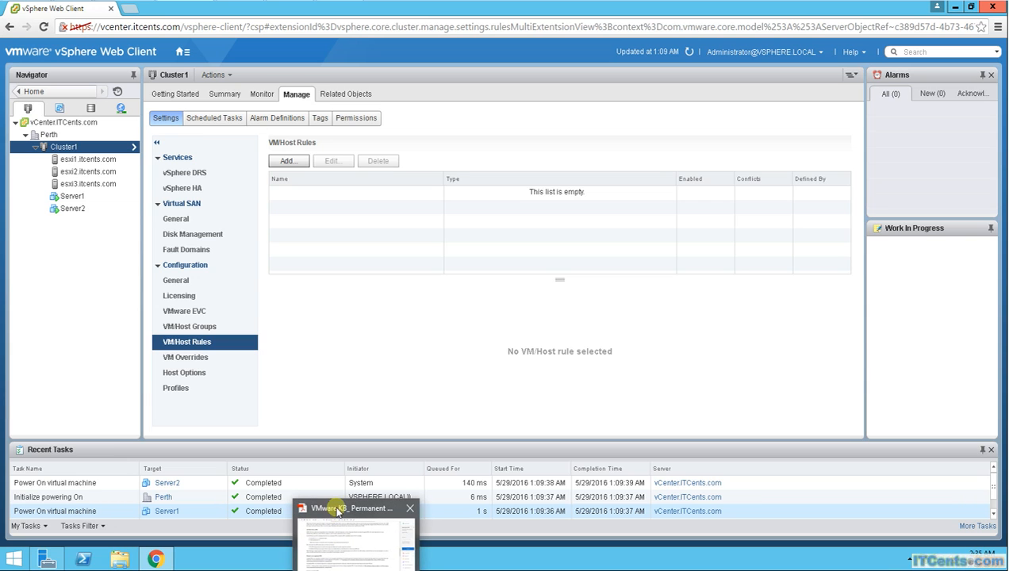
pyautogui.moveTo(337, 511)
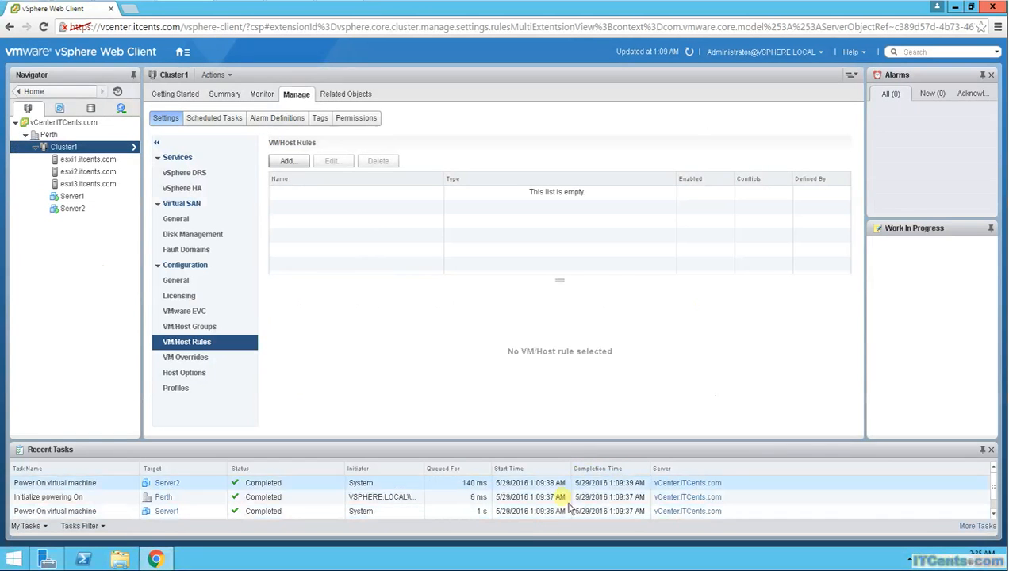
pyautogui.moveTo(156, 559)
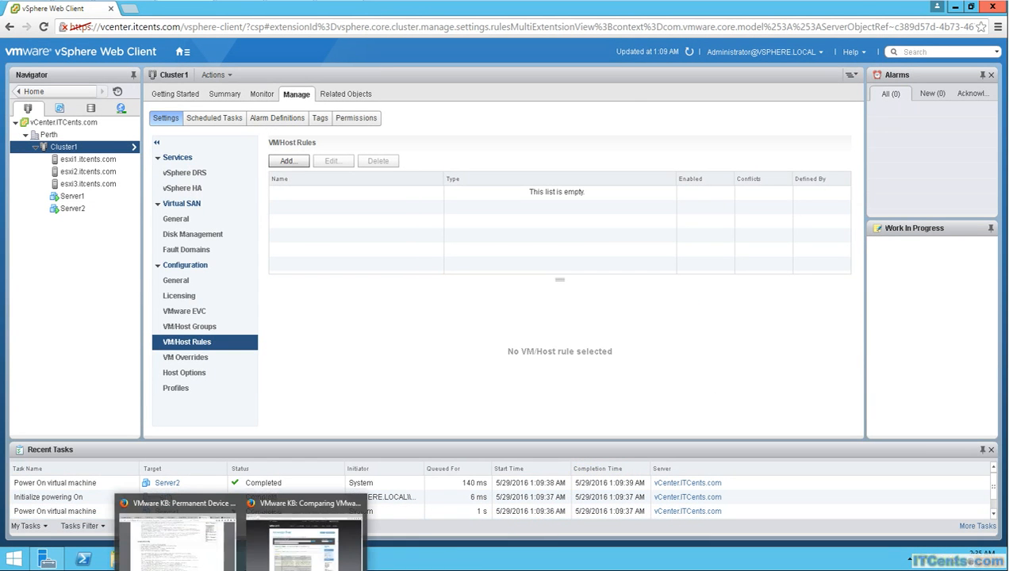
pyautogui.click(299, 530)
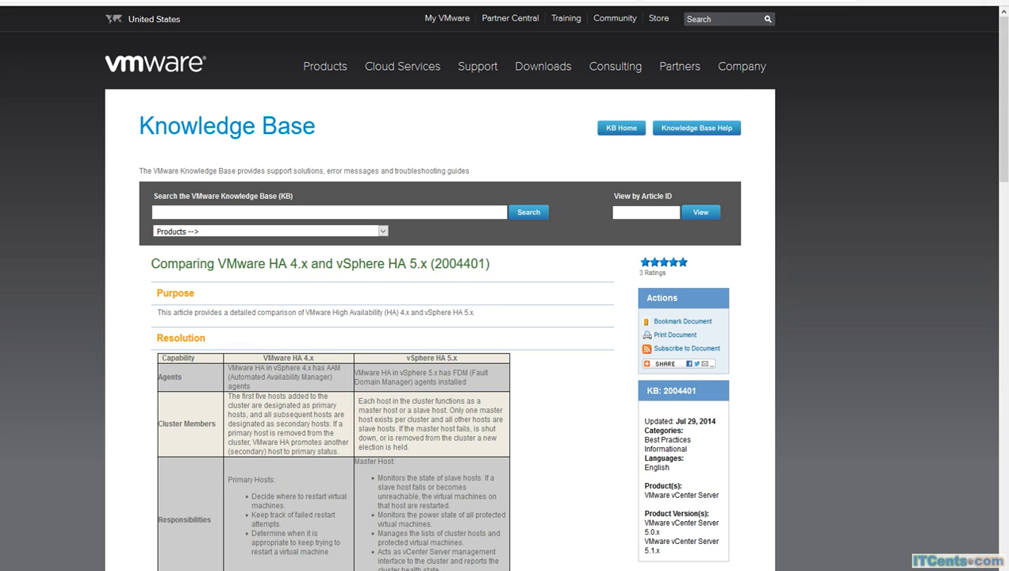
pyautogui.click(960, 2)
pyautogui.moveTo(584, 121); pyautogui.dragTo(467, 0)
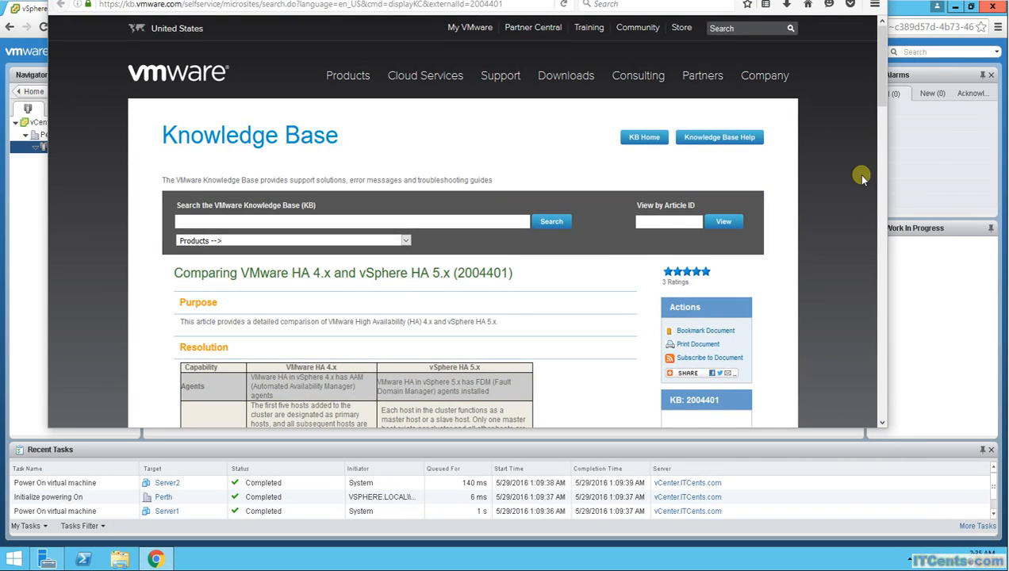
# Step: Compare the host isolation methods of VMware HA 4.x and vSphere HA 5.x in the article's table
pyautogui.scroll(-5, 859, 174)
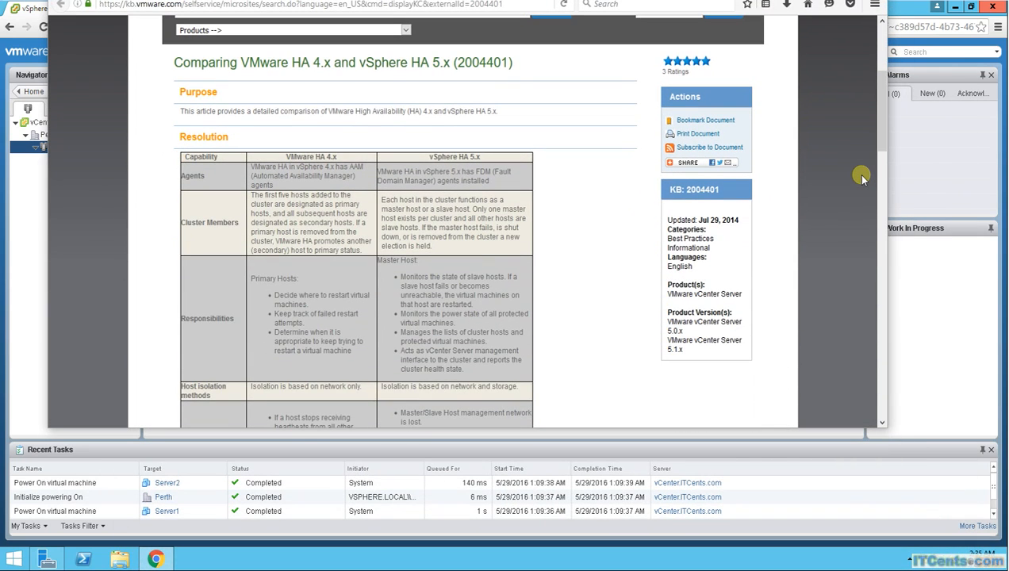
pyautogui.scroll(-2, 863, 178)
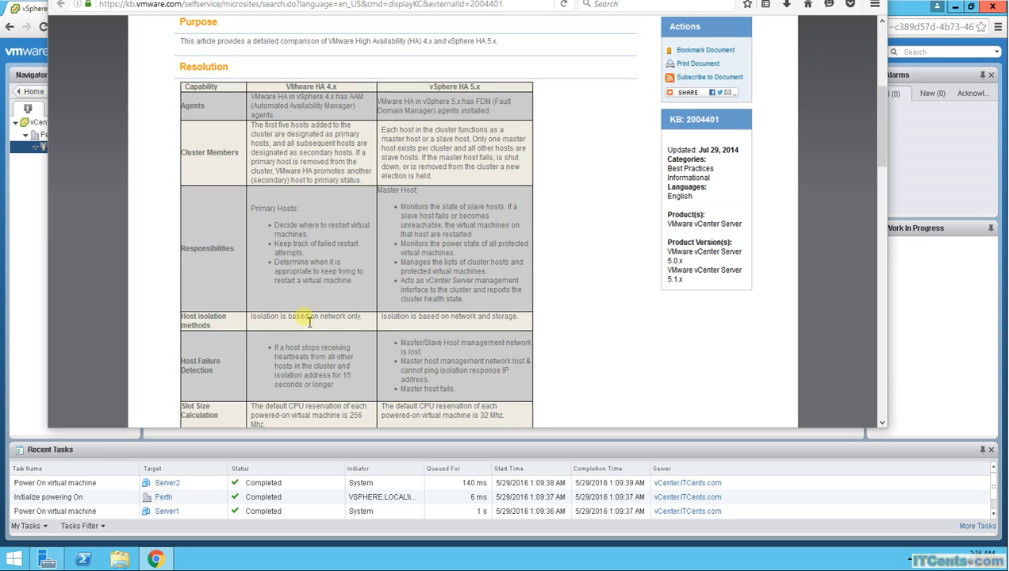
pyautogui.moveTo(362, 319); pyautogui.dragTo(279, 324)
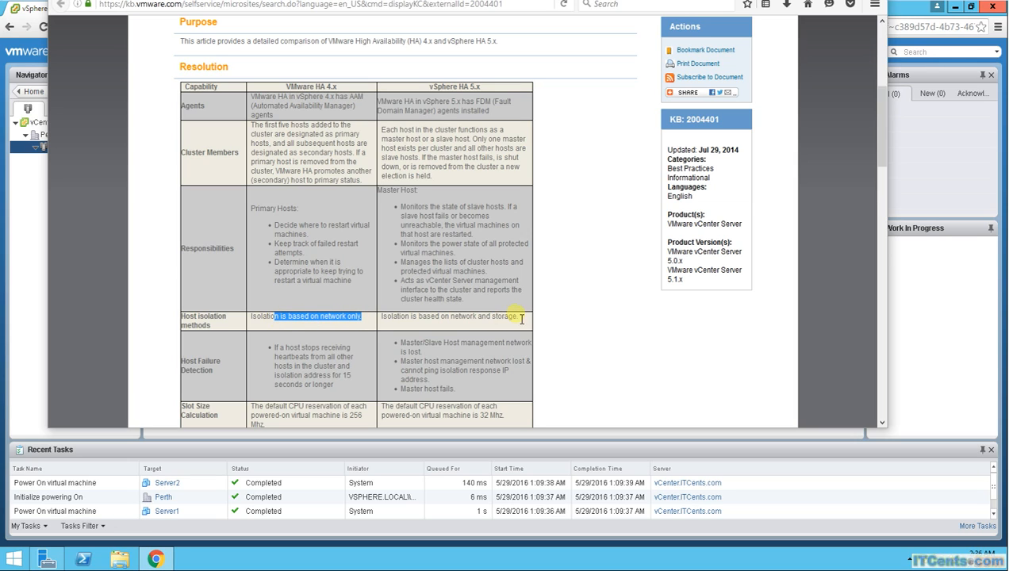
pyautogui.moveTo(519, 319); pyautogui.dragTo(414, 325)
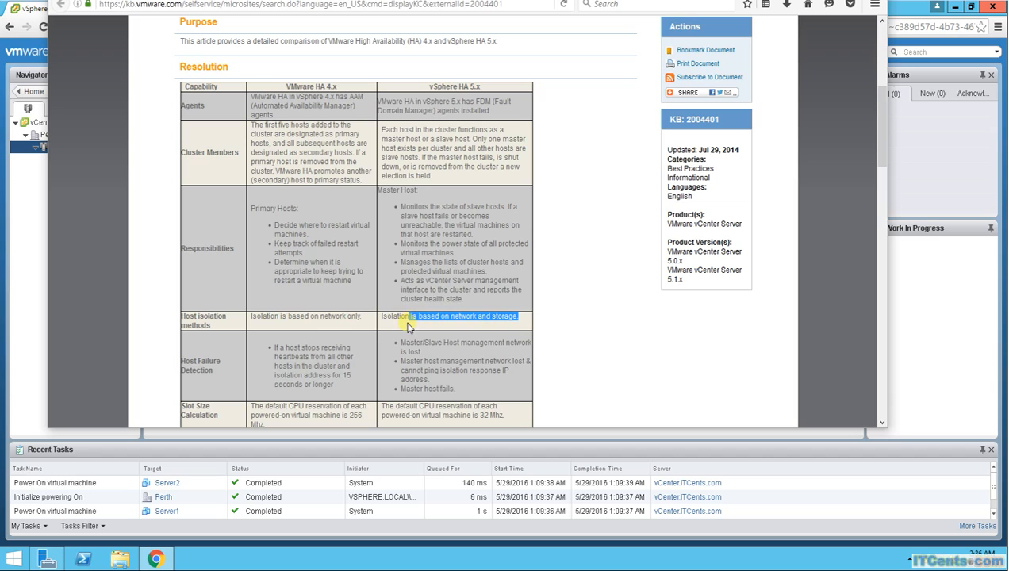
pyautogui.click(288, 357)
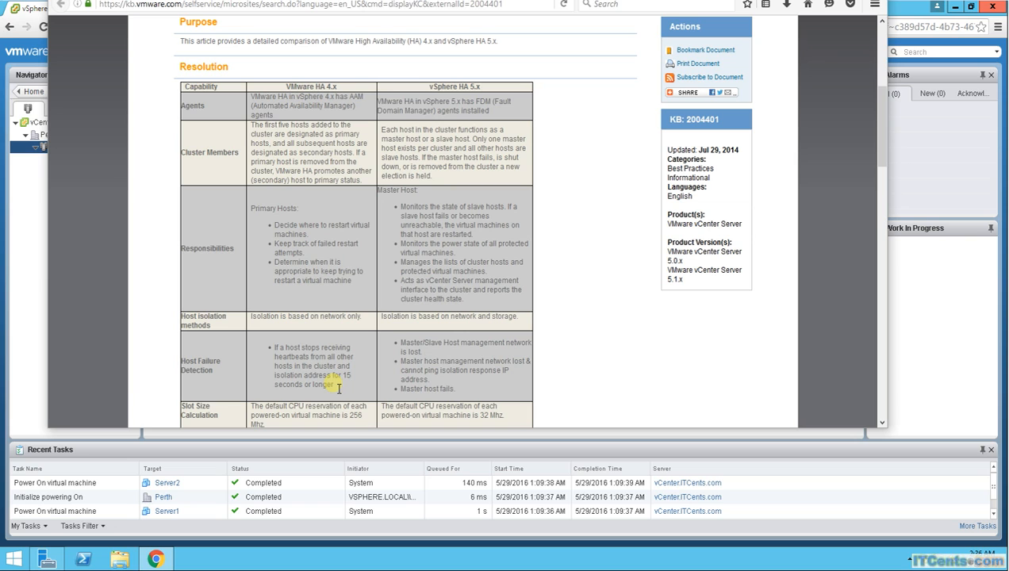
# Step: Read the rest of the comparison table, highlighting the Heartbeat Datastores entries for both HA versions
pyautogui.scroll(-2, 338, 388)
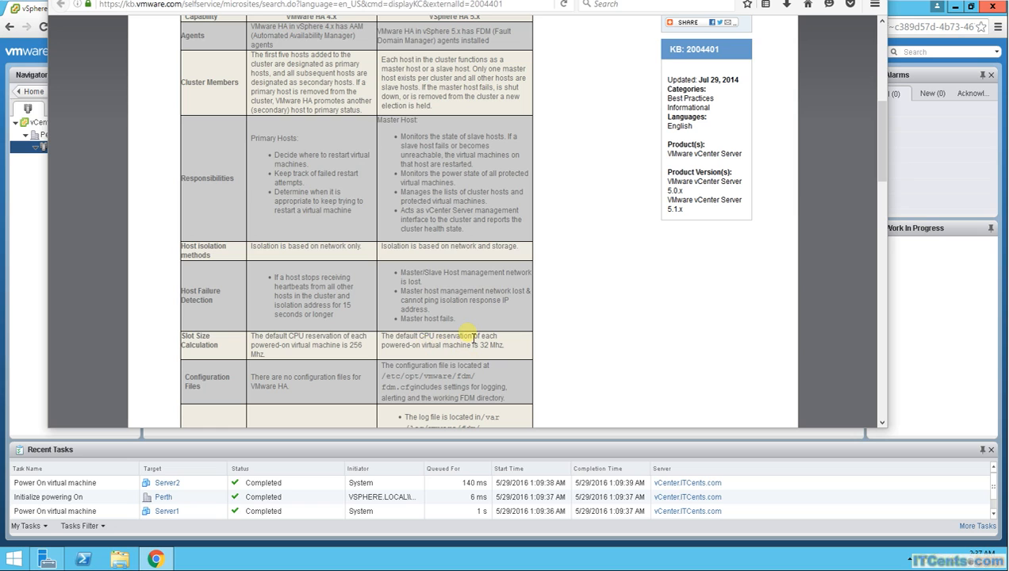
pyautogui.scroll(-3, 474, 337)
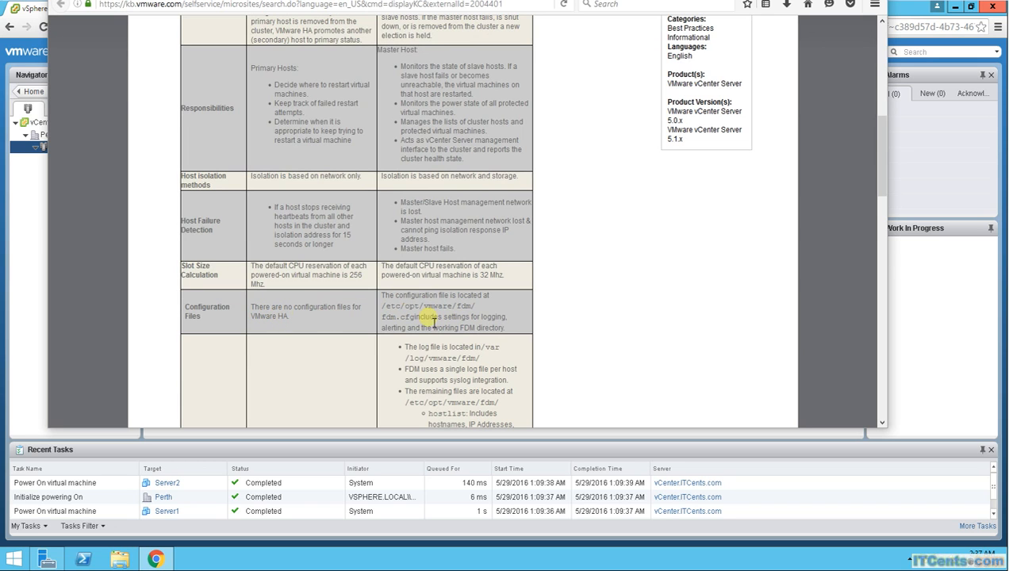
pyautogui.scroll(-3, 445, 323)
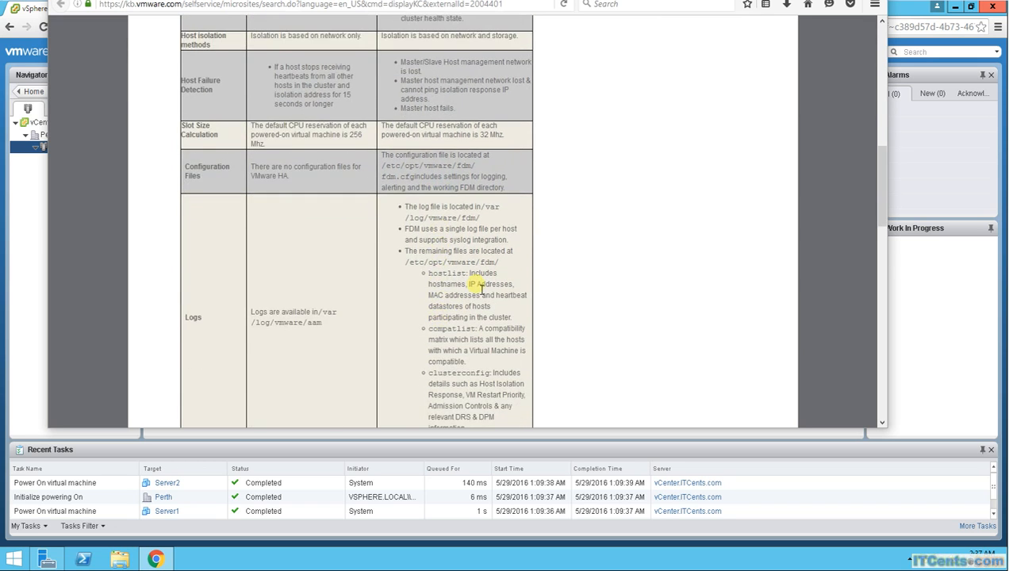
pyautogui.scroll(-4, 475, 290)
pyautogui.scroll(-1, 474, 292)
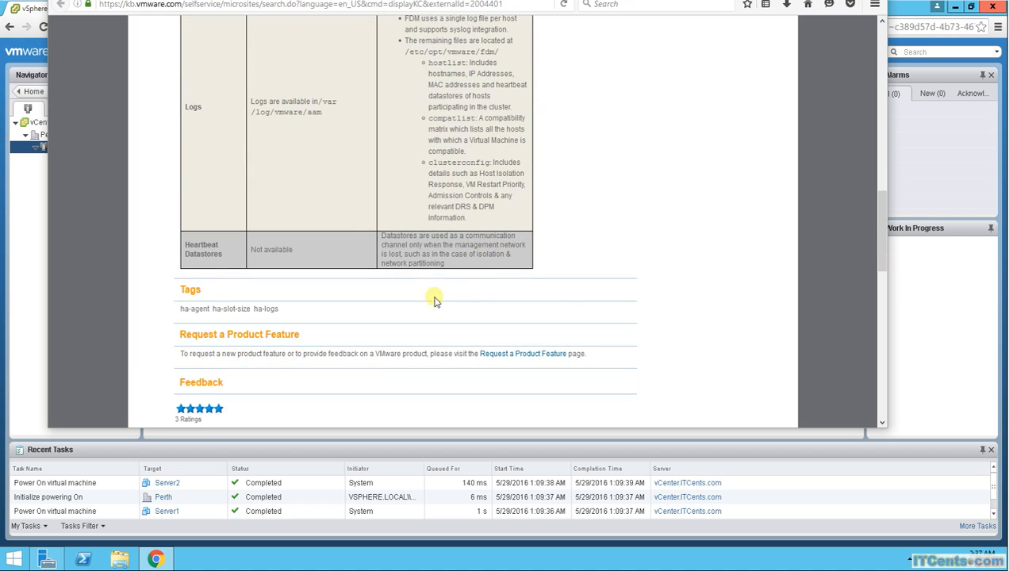
pyautogui.moveTo(187, 245); pyautogui.dragTo(225, 260)
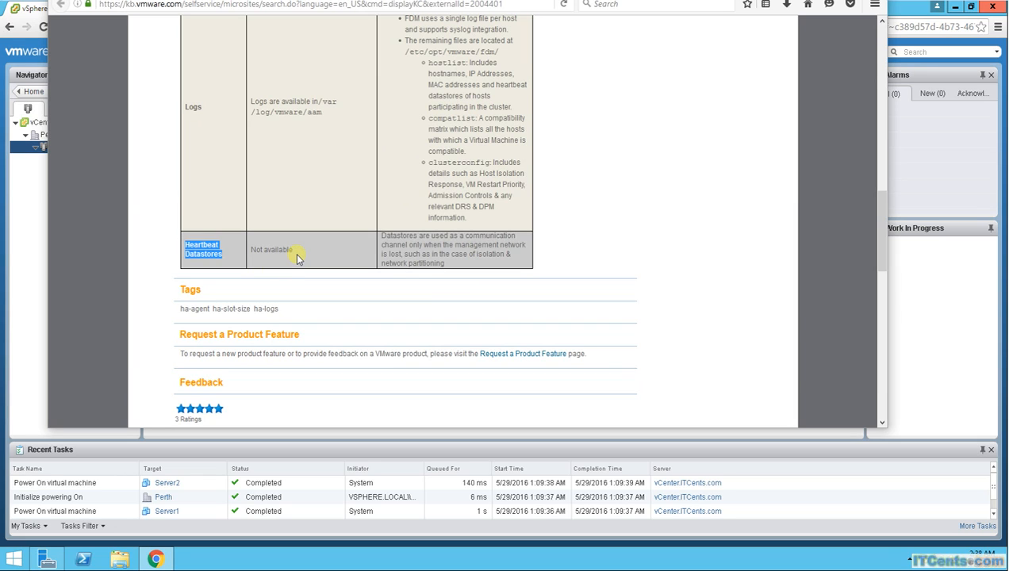
pyautogui.moveTo(296, 251); pyautogui.dragTo(251, 252)
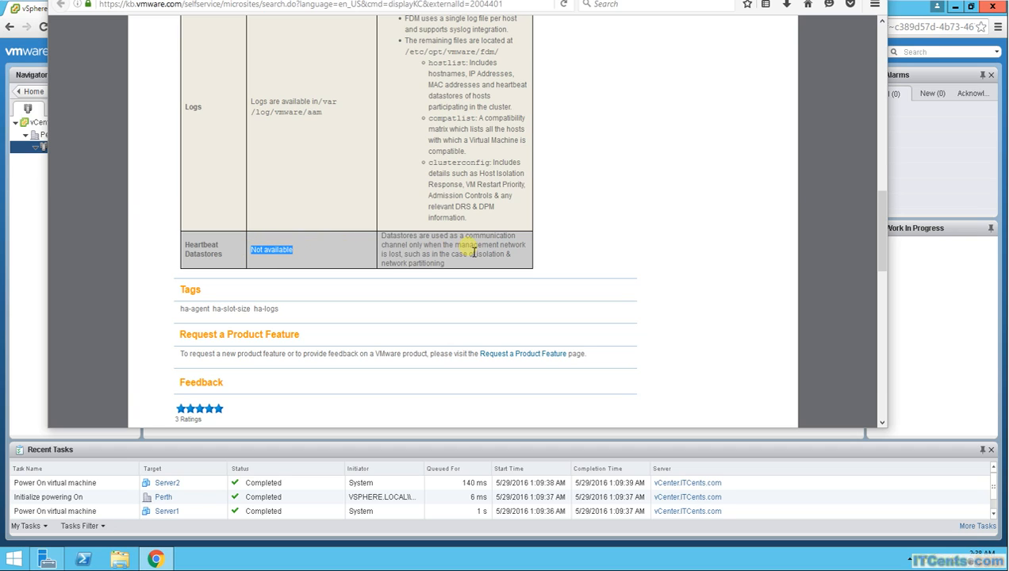
pyautogui.moveTo(381, 237); pyautogui.dragTo(450, 270)
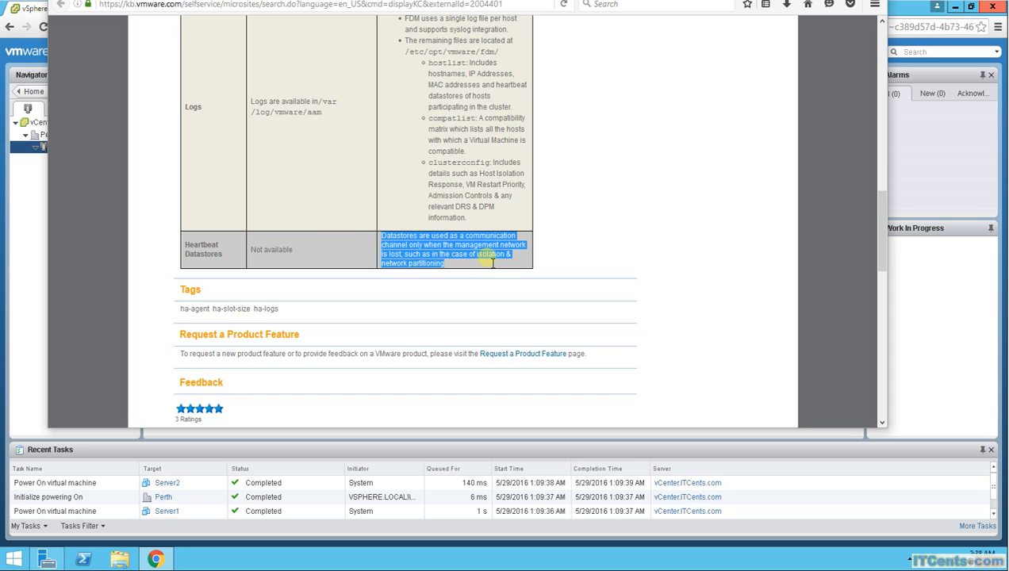
pyautogui.click(474, 259)
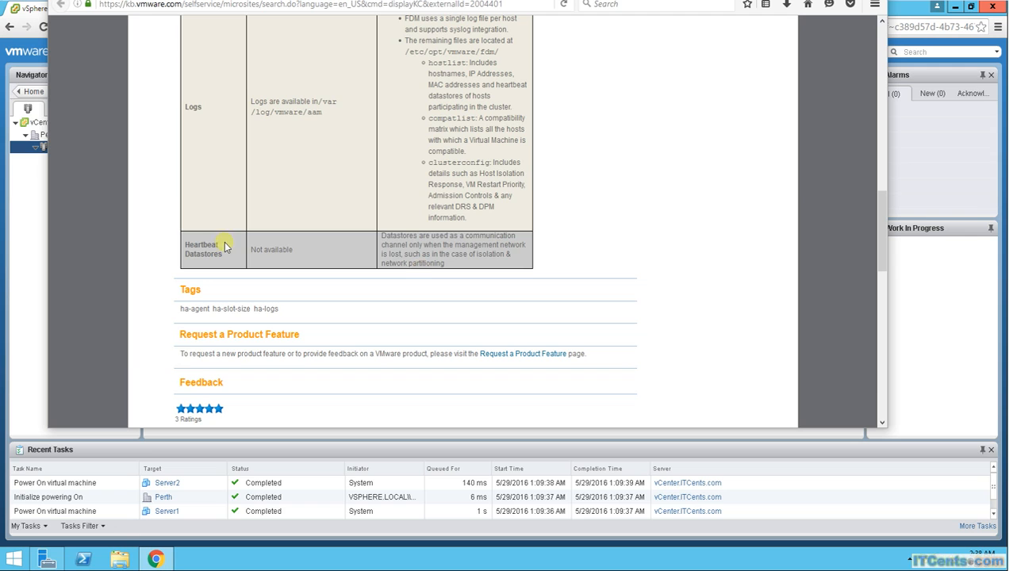
# Step: Switch back to the vSphere Web Client on vCenter and expand Datastore for Heartbeating in Cluster1's vSphere HA settings
pyautogui.moveTo(156, 559)
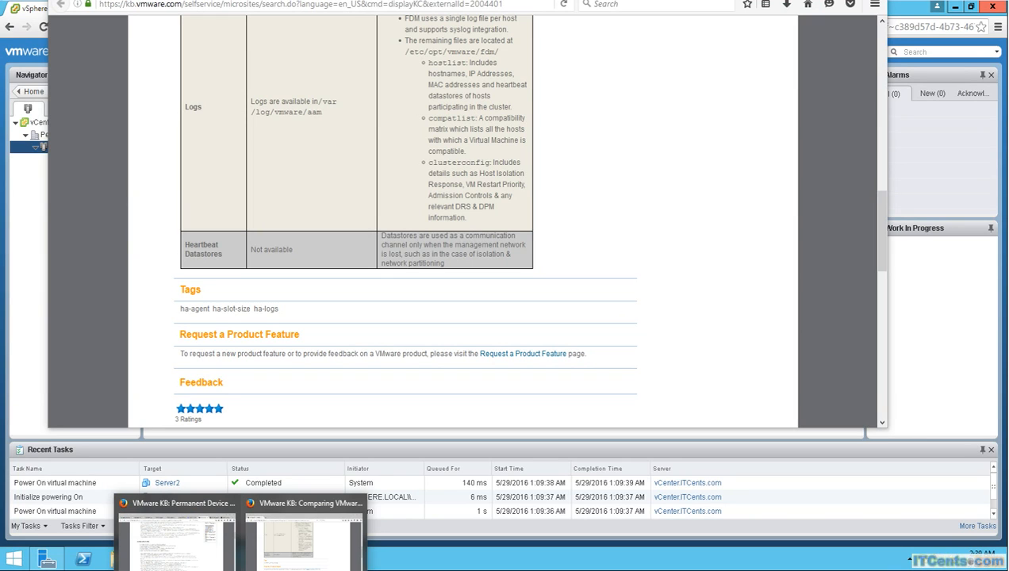
pyautogui.moveTo(293, 569)
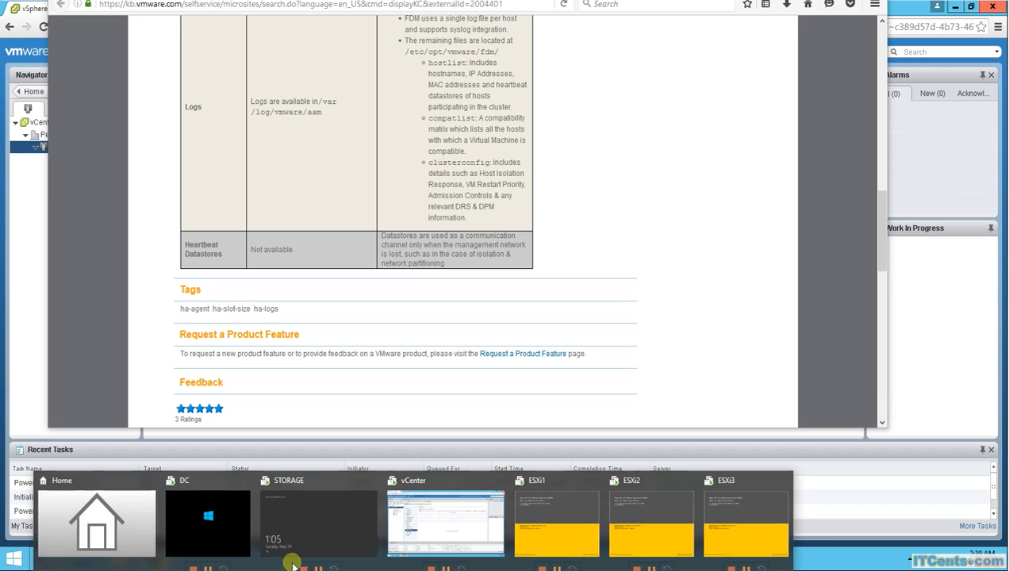
pyautogui.click(429, 485)
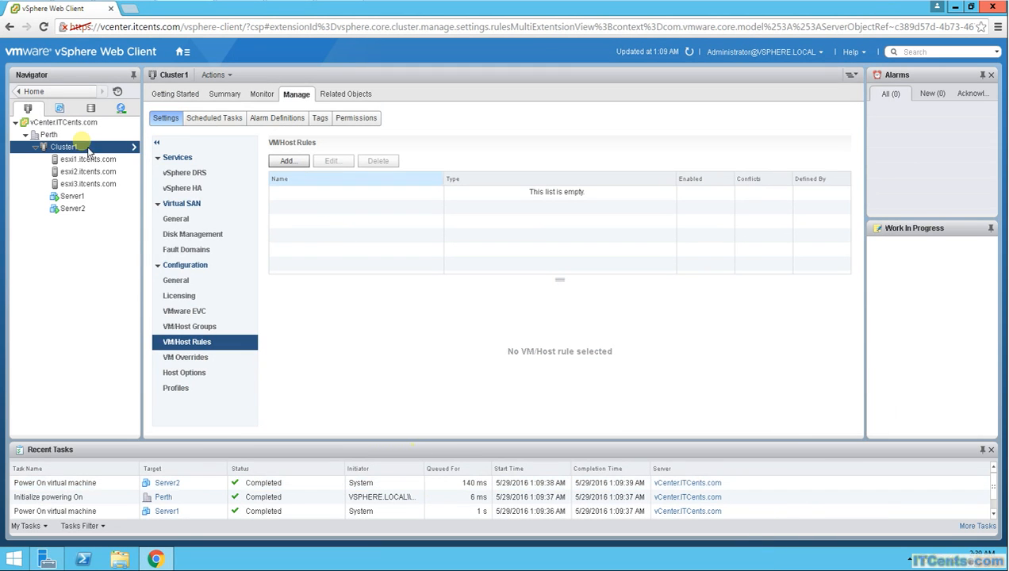
pyautogui.click(198, 191)
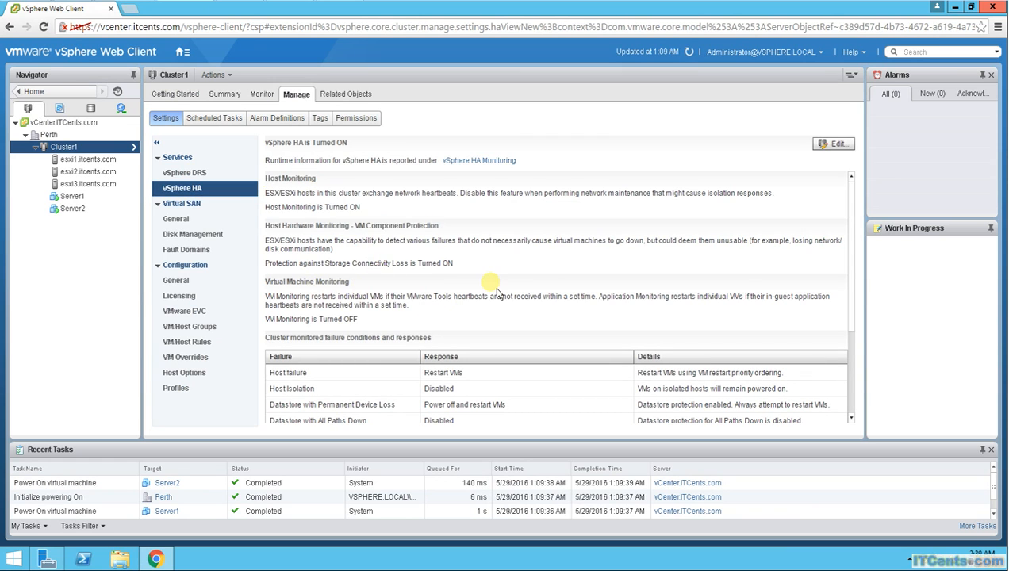
pyautogui.scroll(-3, 497, 294)
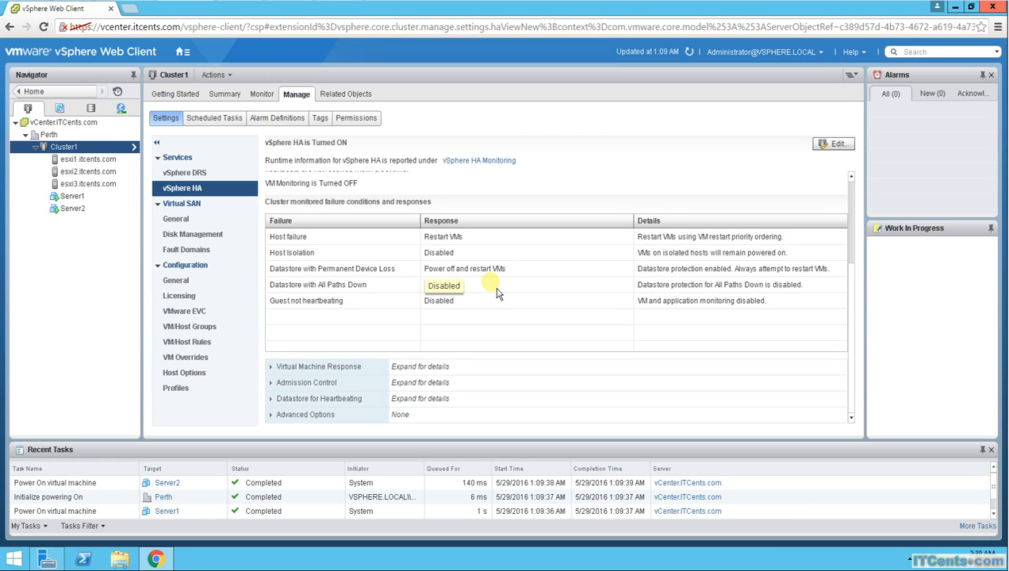
pyautogui.click(349, 403)
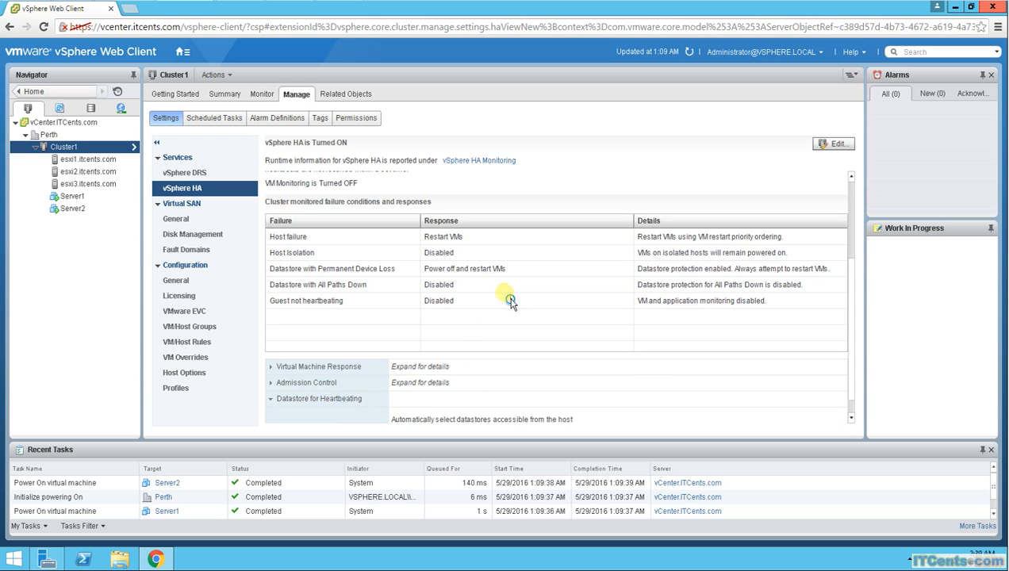
pyautogui.scroll(-1, 532, 298)
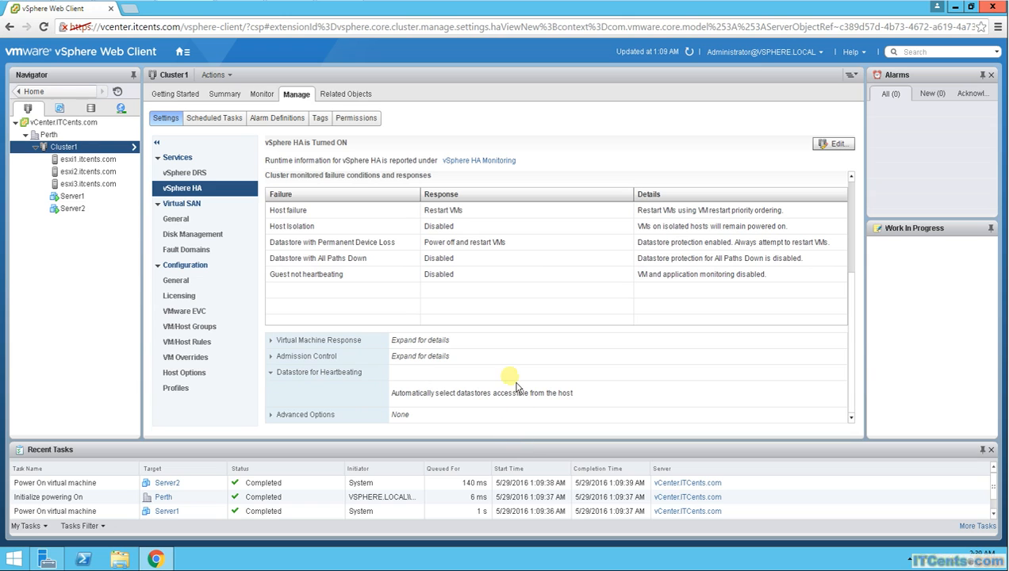
# Step: Examine the failure conditions and VM response options in Cluster1's editable vSphere HA settings, and close them without saving
pyautogui.click(833, 143)
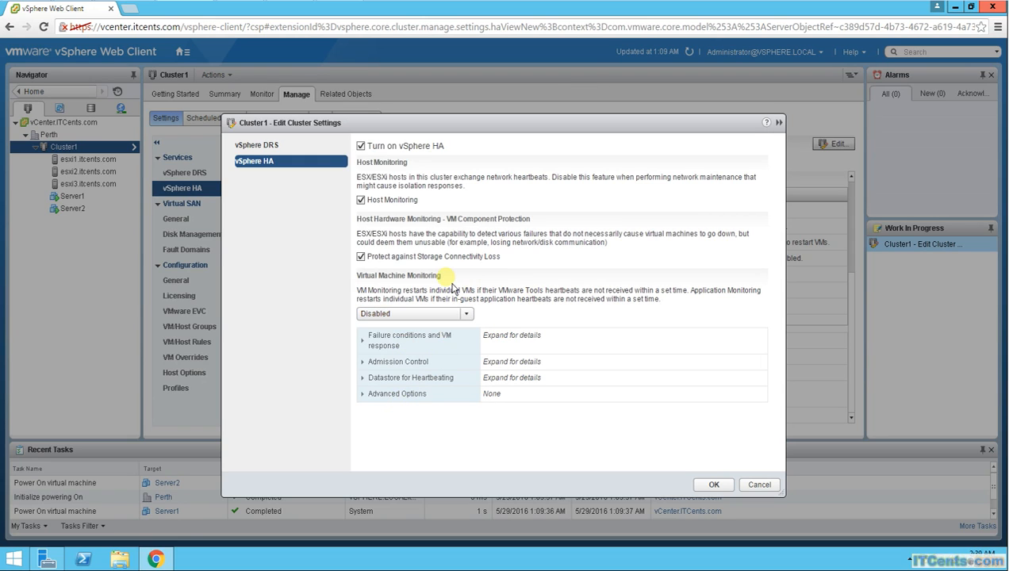
pyautogui.click(373, 338)
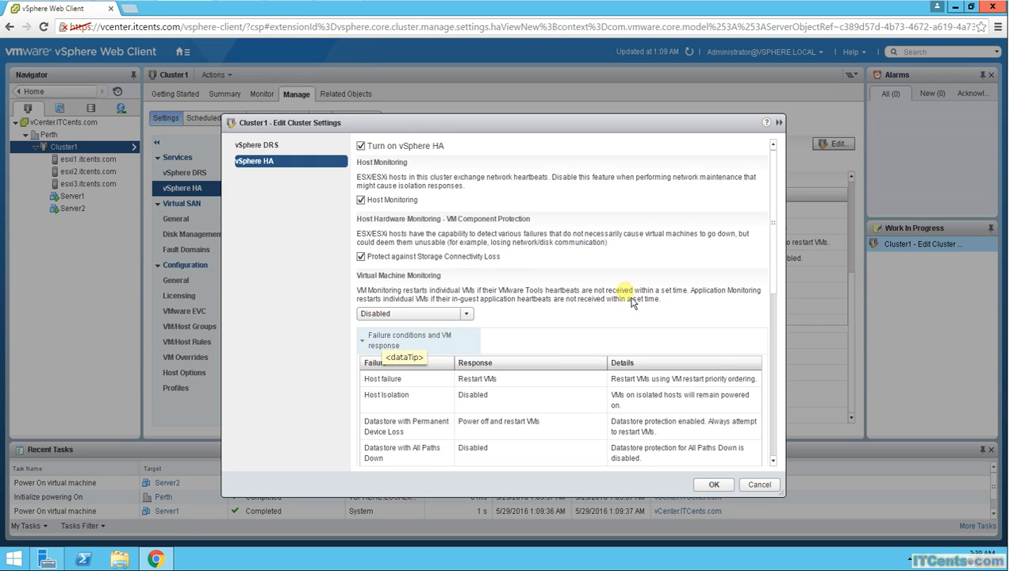
pyautogui.scroll(-2, 627, 300)
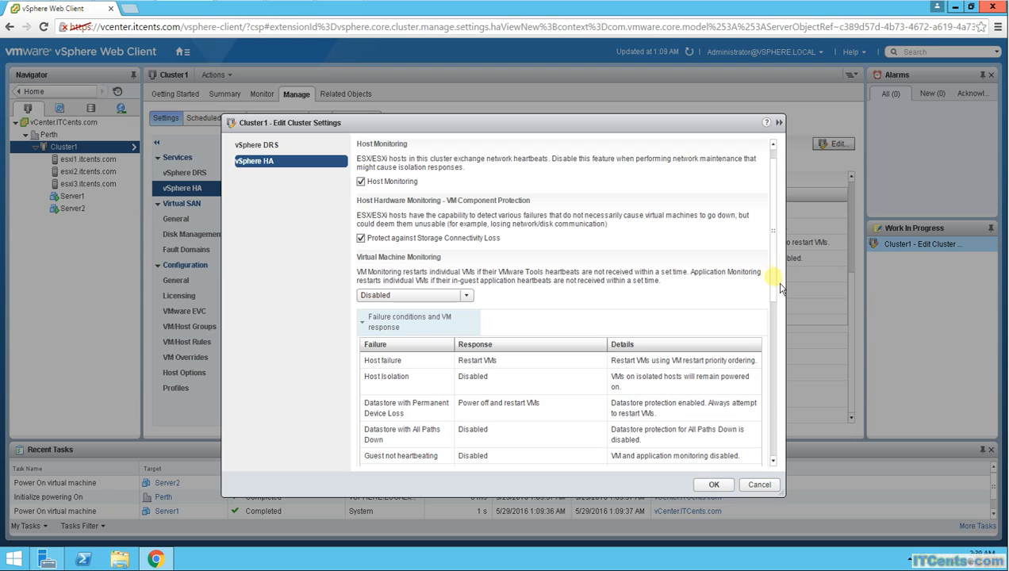
pyautogui.scroll(-1, 780, 288)
pyautogui.scroll(1, 780, 288)
pyautogui.moveTo(781, 284); pyautogui.dragTo(780, 337)
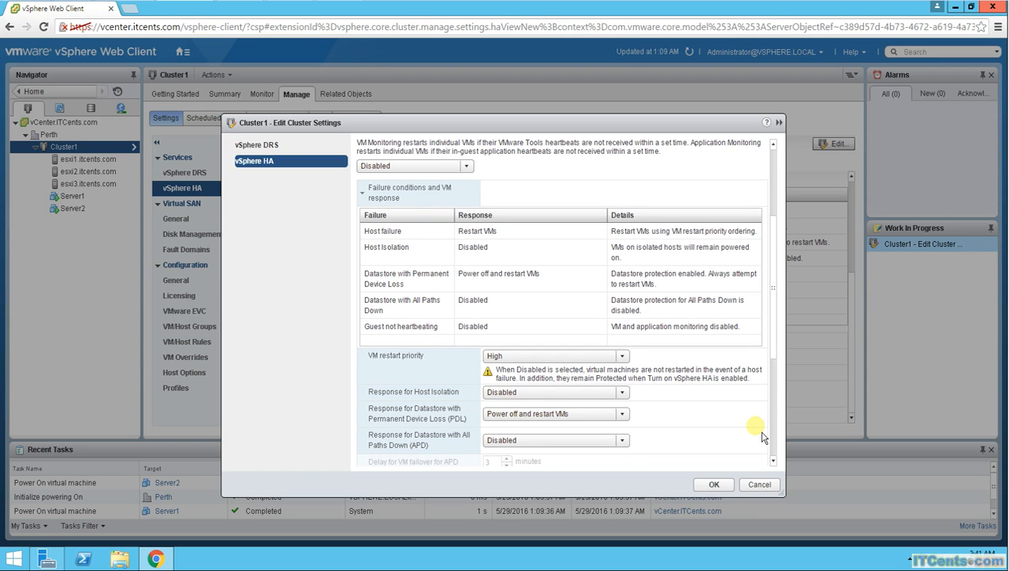
pyautogui.scroll(-1, 762, 437)
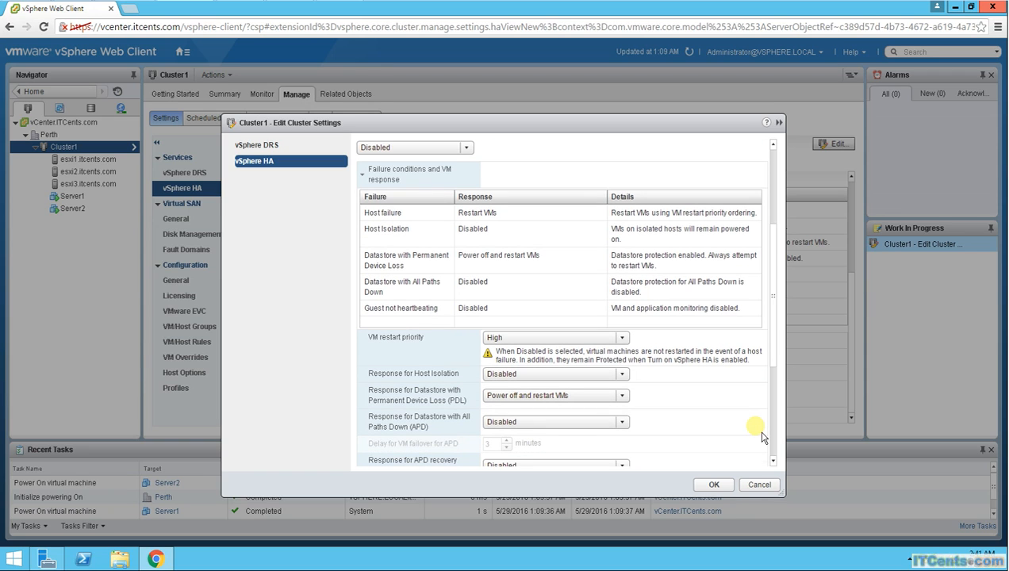
pyautogui.click(771, 489)
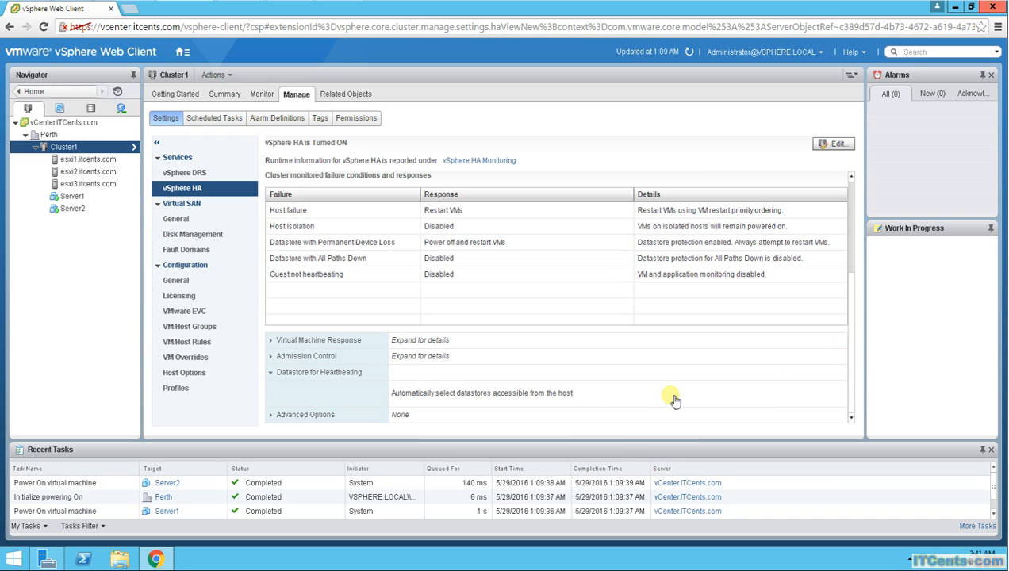
# Step: Check the vSphere HA state in the summaries of hosts esxi1.itcents.com and esxi2.itcents.com
pyautogui.click(83, 161)
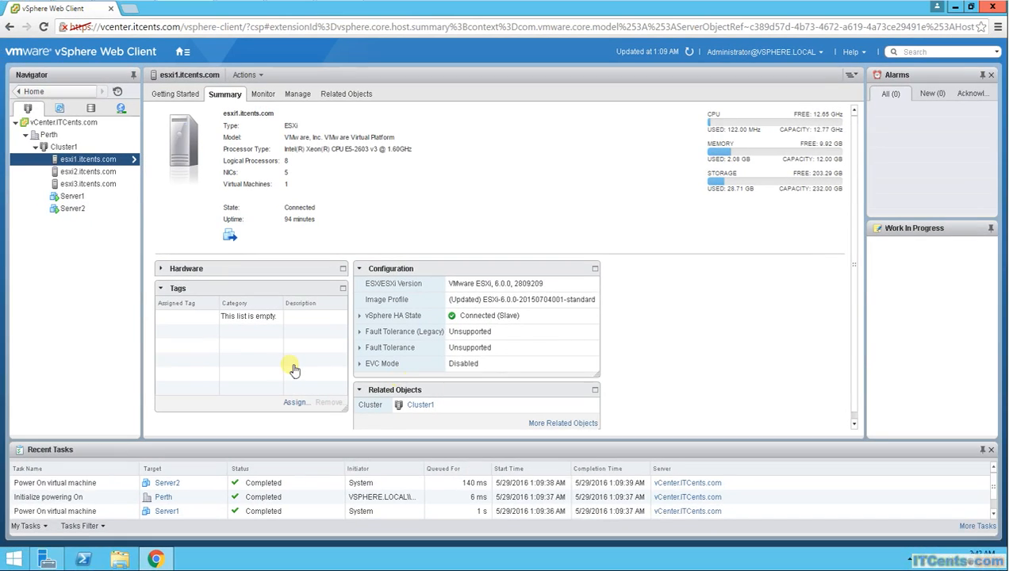
pyautogui.click(81, 174)
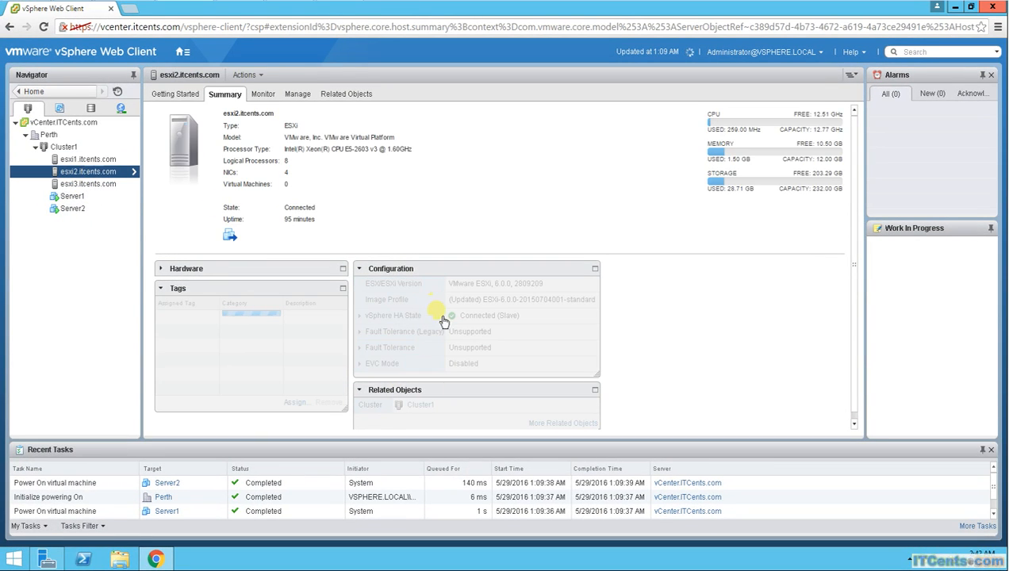